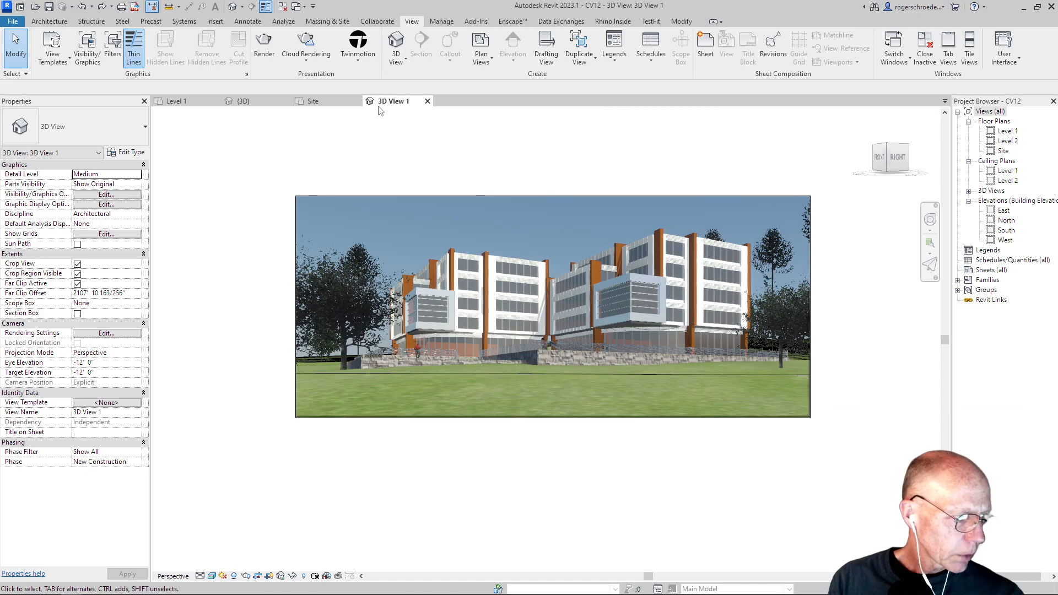
- Select the 3D View 1 camera and move its position in the Site plan southwest, closer to the building
click(328, 101)
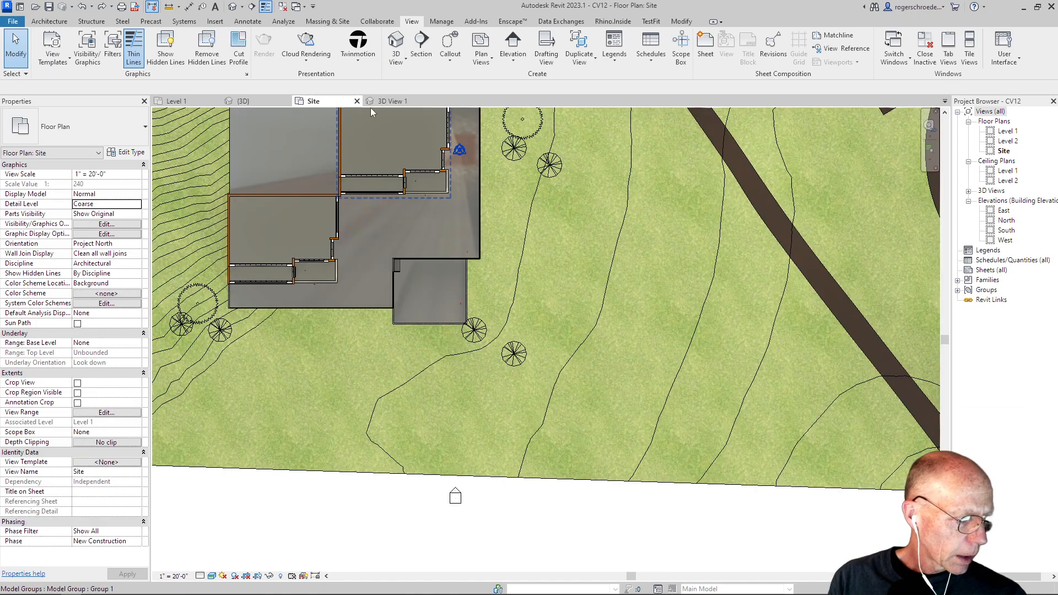
click(393, 101)
click(425, 195)
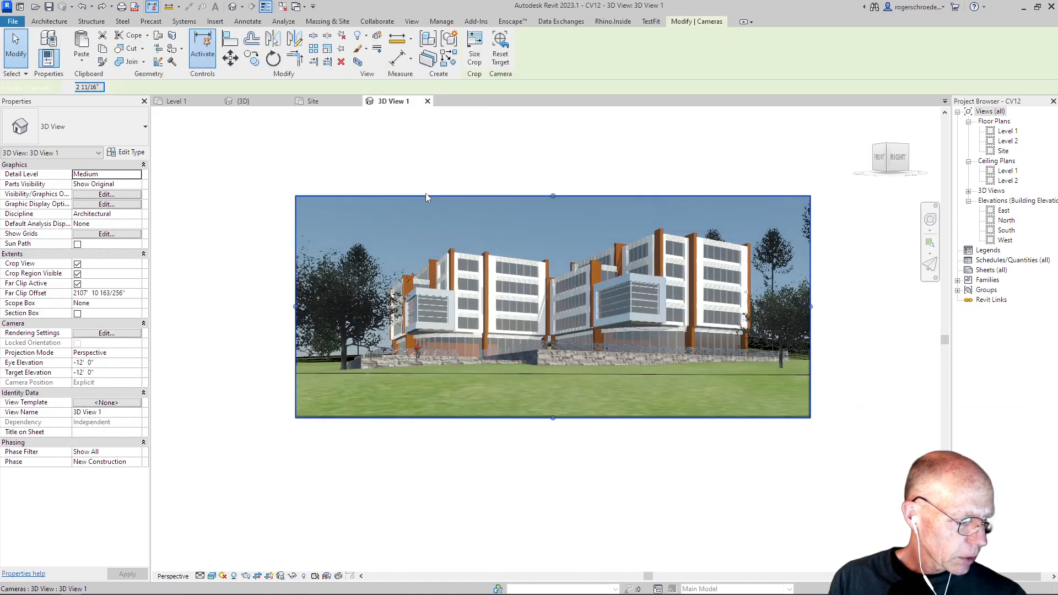
click(329, 102)
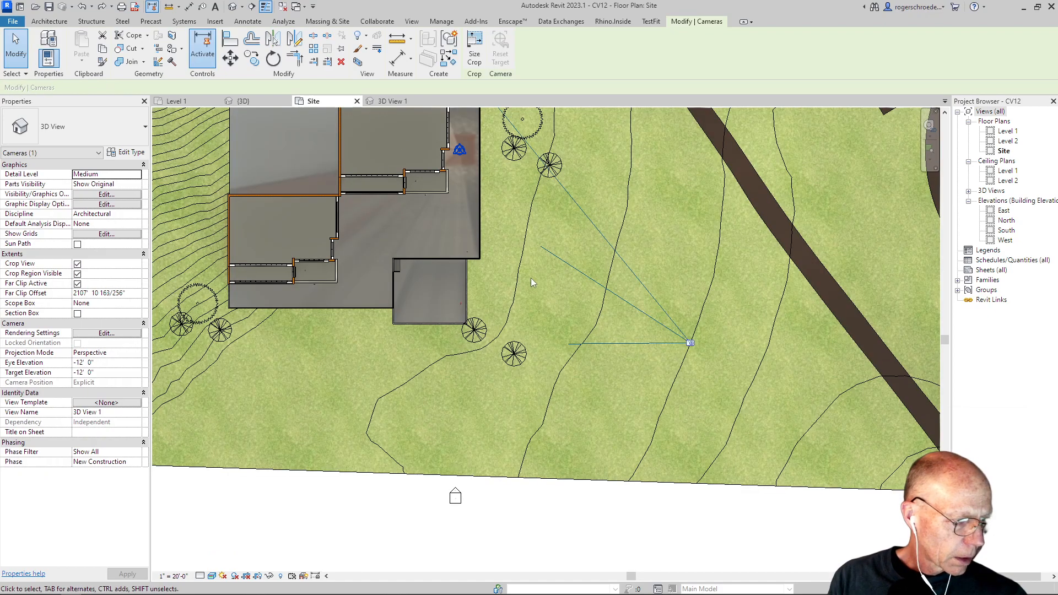
scroll(558, 275, down, 5)
drag(625, 309, 583, 352)
- Swing the camera's target point toward the northeast in the Site plan to re-aim the perspective view
scroll(480, 296, down, 2)
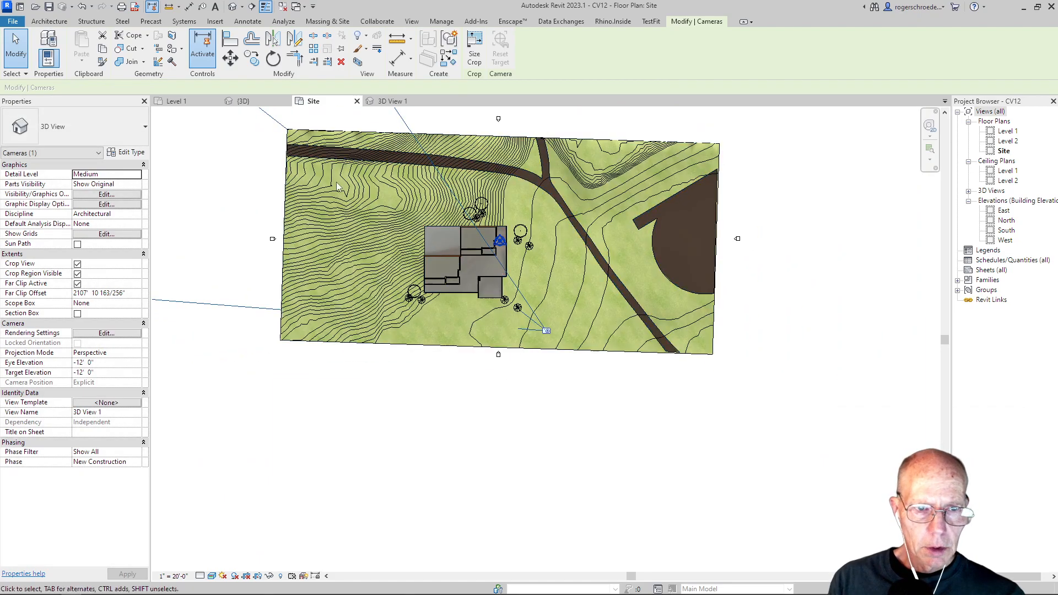
scroll(342, 182, down, 2)
middle_drag(348, 184, 472, 232)
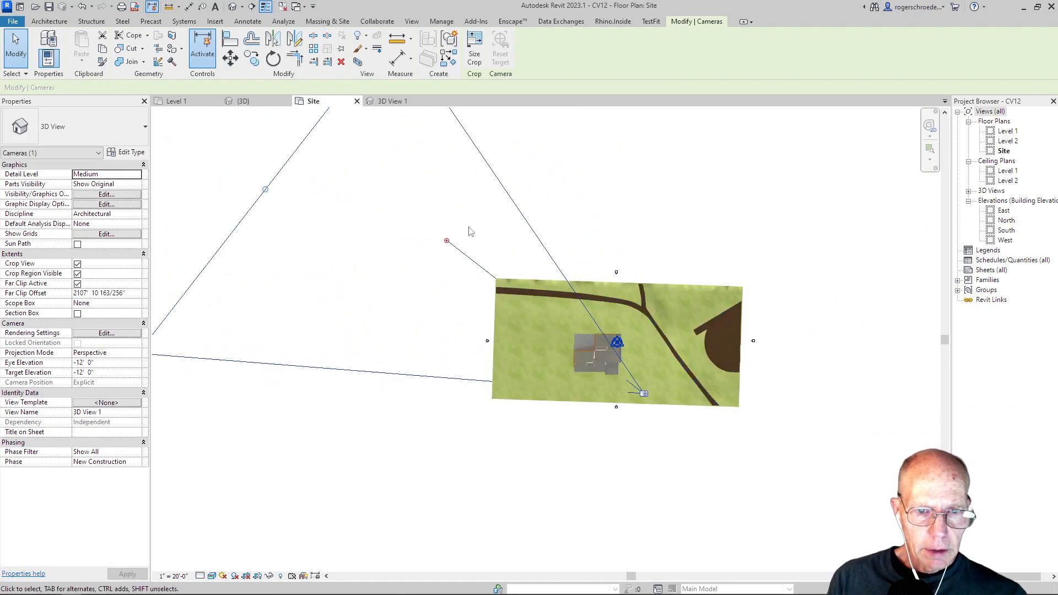
drag(448, 242, 482, 200)
scroll(713, 389, up, 4)
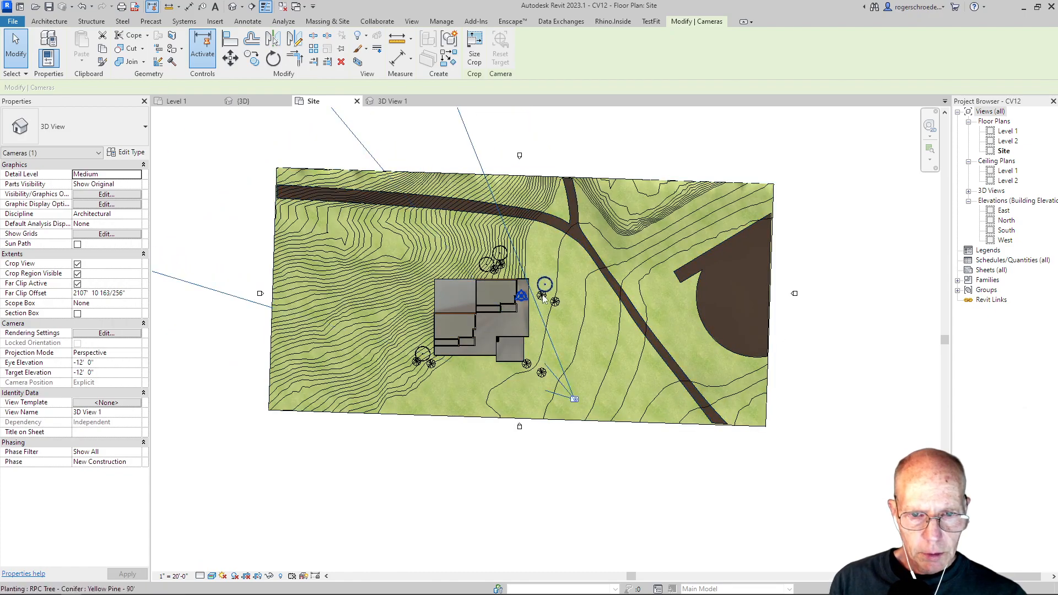
- Reposition the scarlet oaks east and south of the building in the Site plan to clear the camera's sightline
click(556, 303)
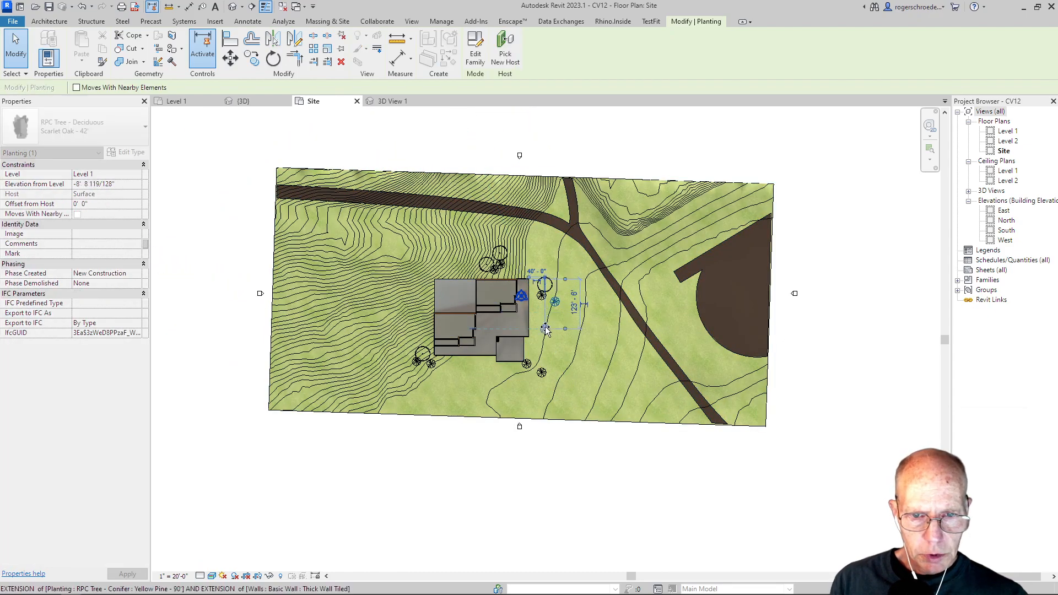
drag(546, 325, 545, 329)
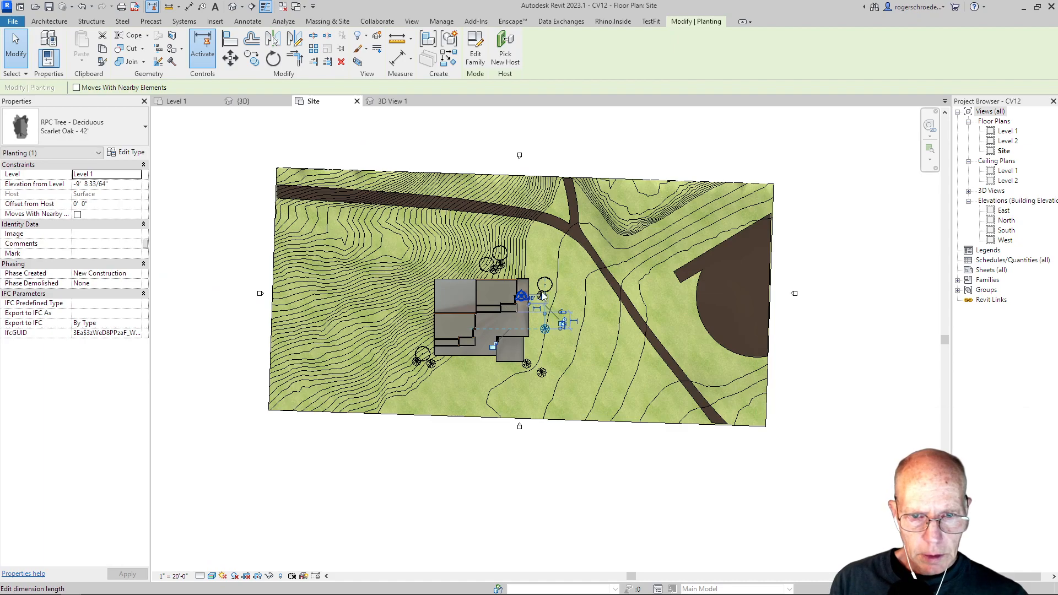
drag(541, 380, 528, 386)
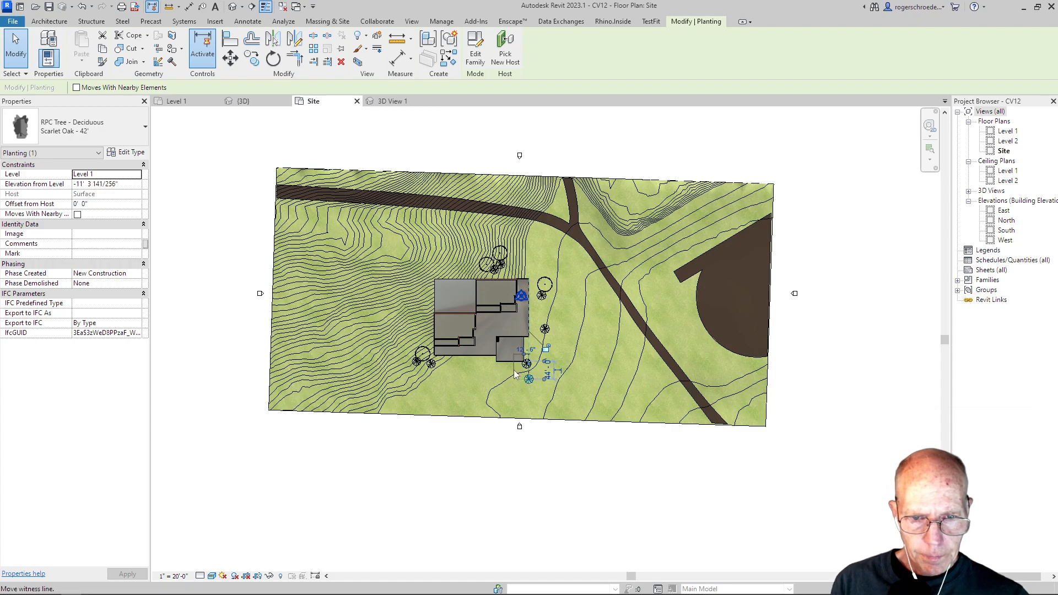
scroll(515, 374, up, 3)
click(524, 375)
drag(522, 379, 509, 386)
- In 3D View 1, move the two scarlet oaks blocking the facade over to the left side of the image
click(393, 101)
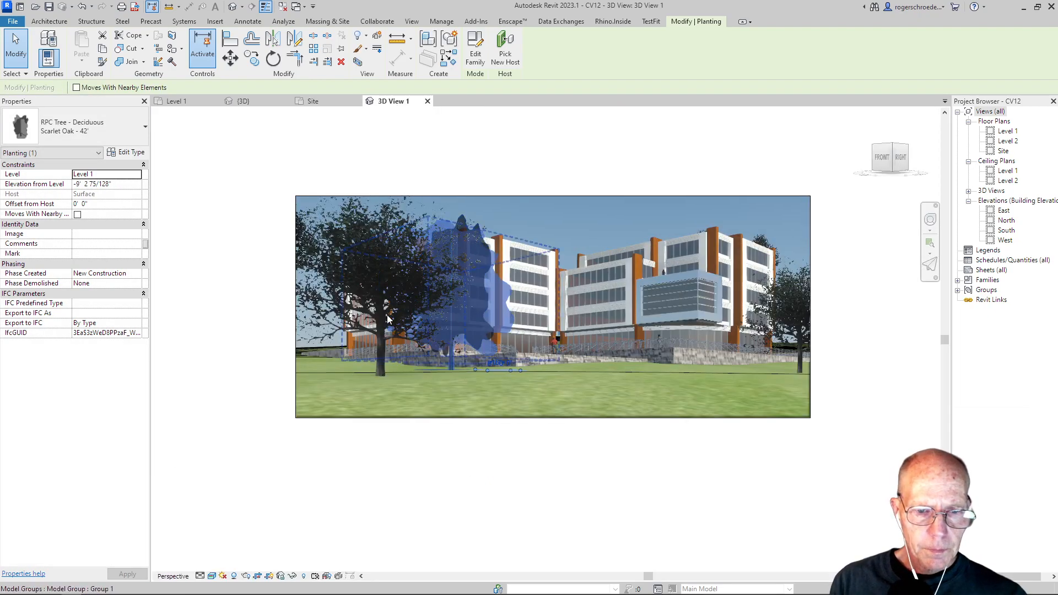
drag(446, 358, 339, 361)
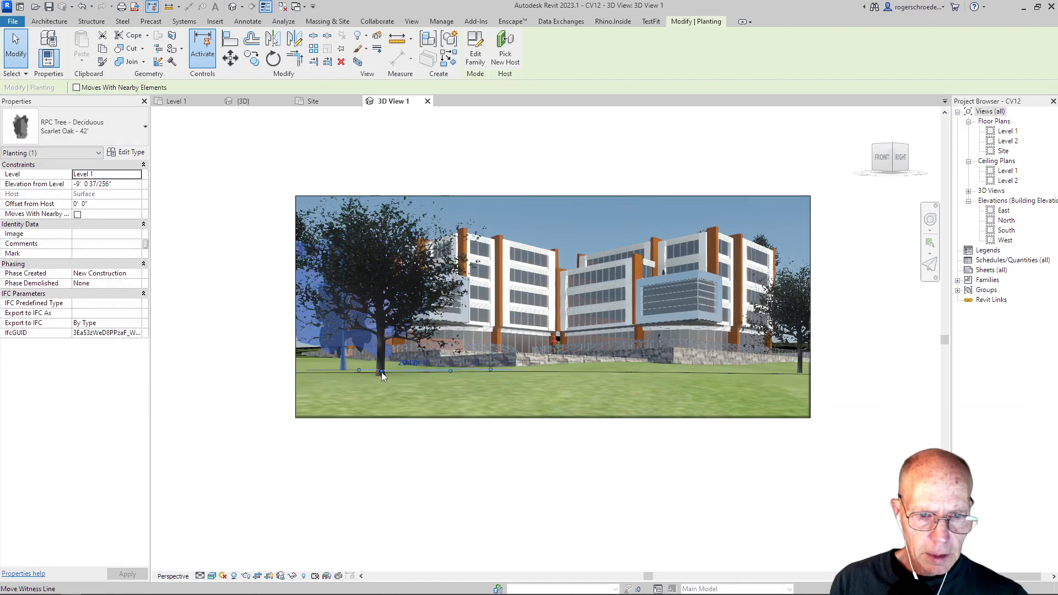
drag(388, 375, 307, 384)
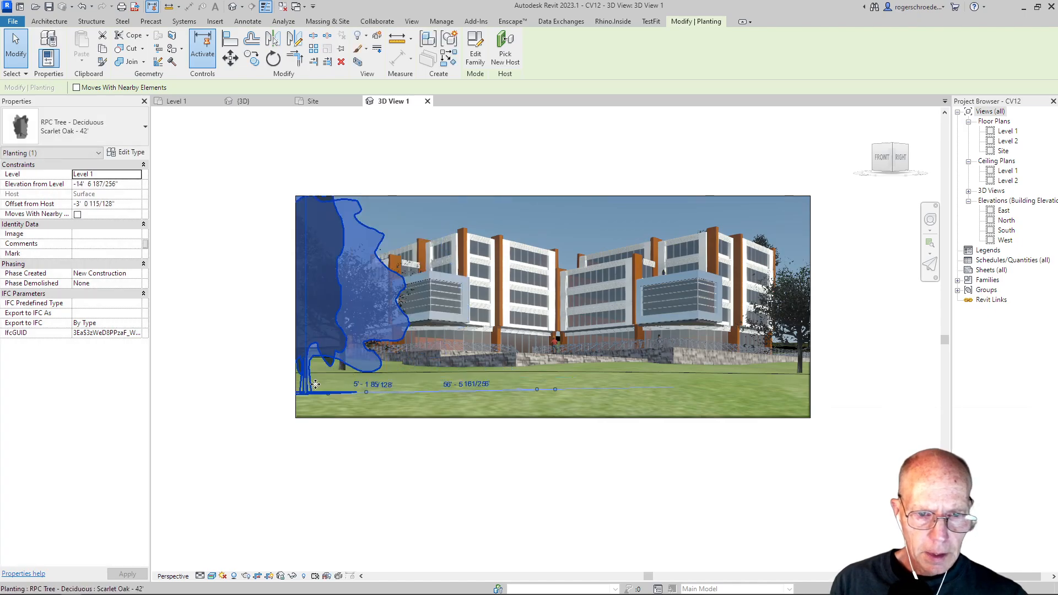
click(446, 384)
key(Escape)
click(449, 171)
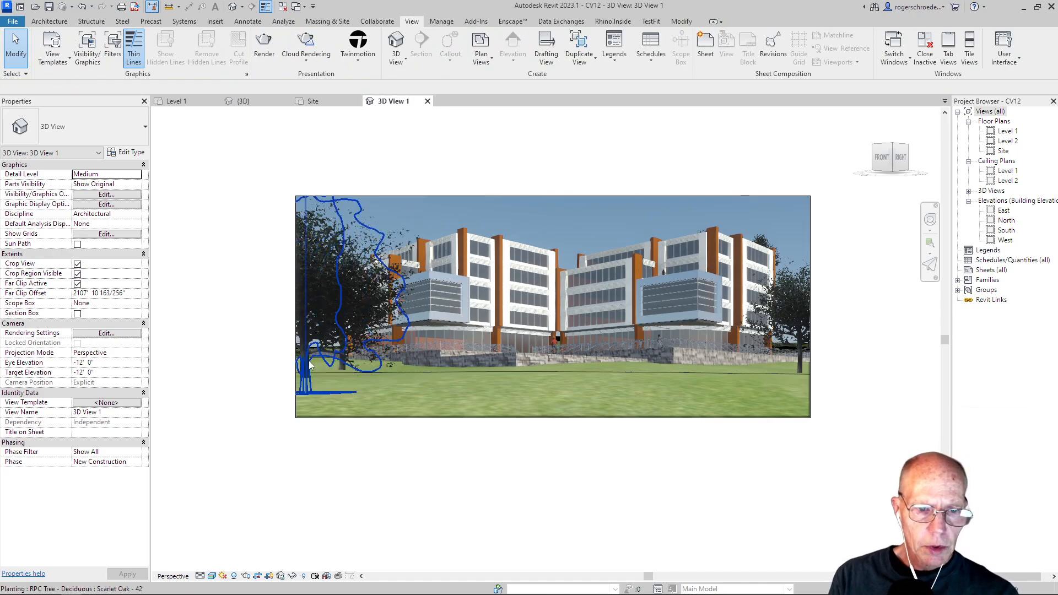
- Try the Japanese Cherry - 15' type on the nearest left-hand oak and settle on Lombardy Poplar - 40'
click(323, 288)
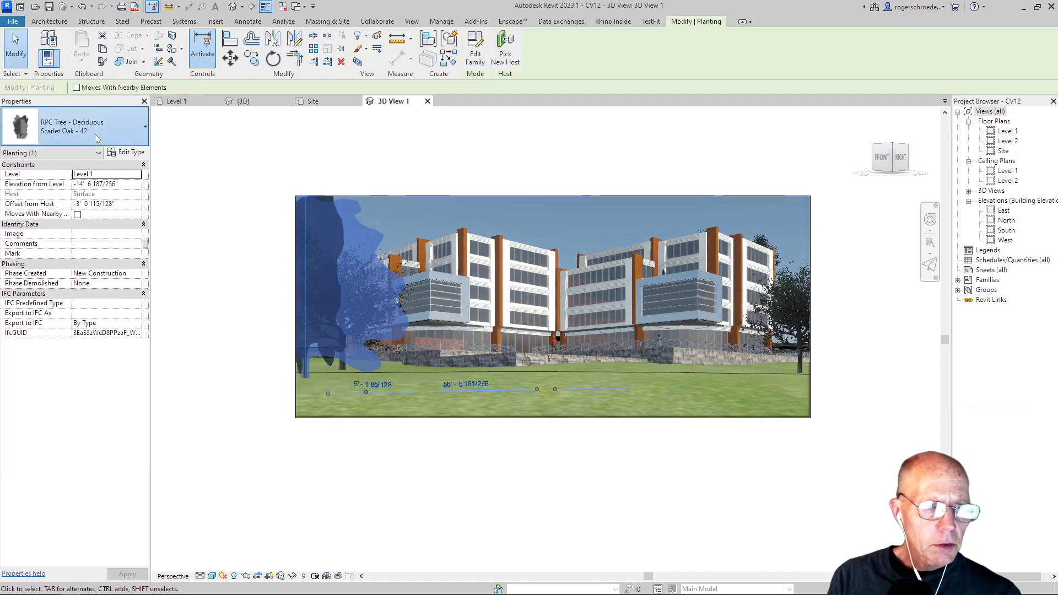
click(97, 135)
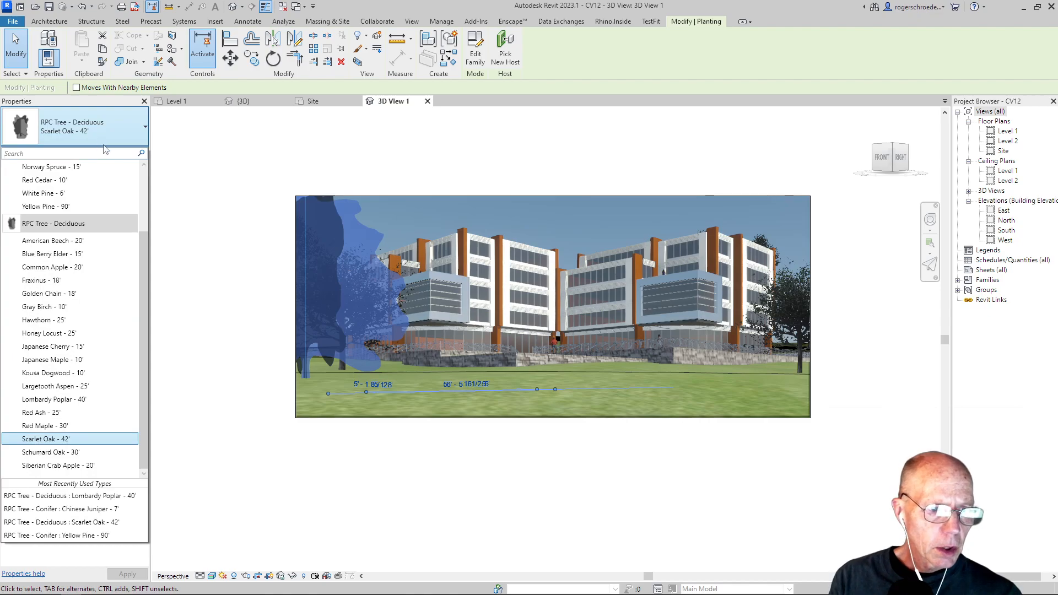
click(55, 347)
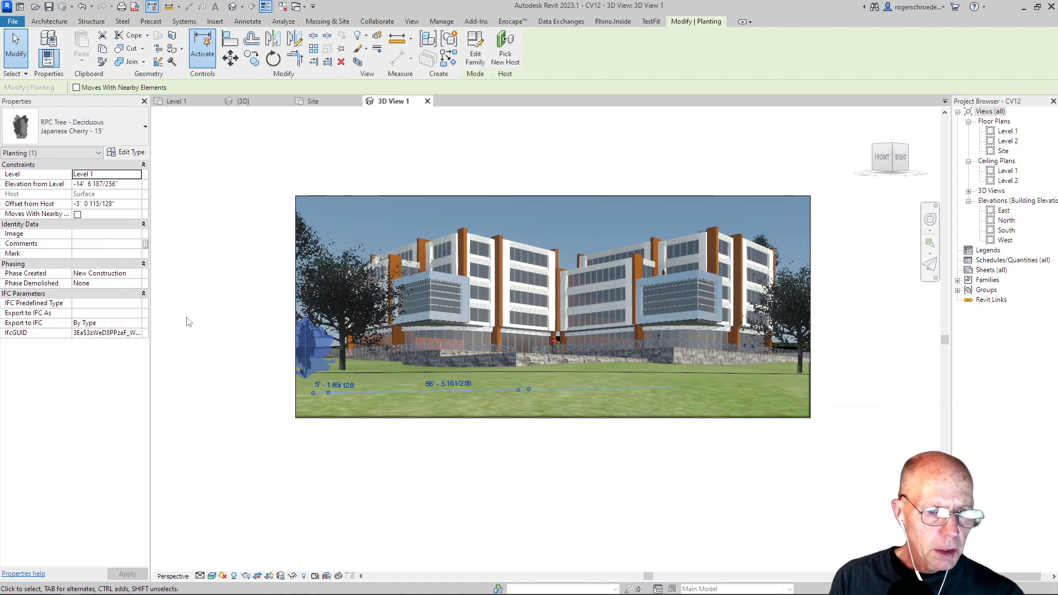
click(71, 130)
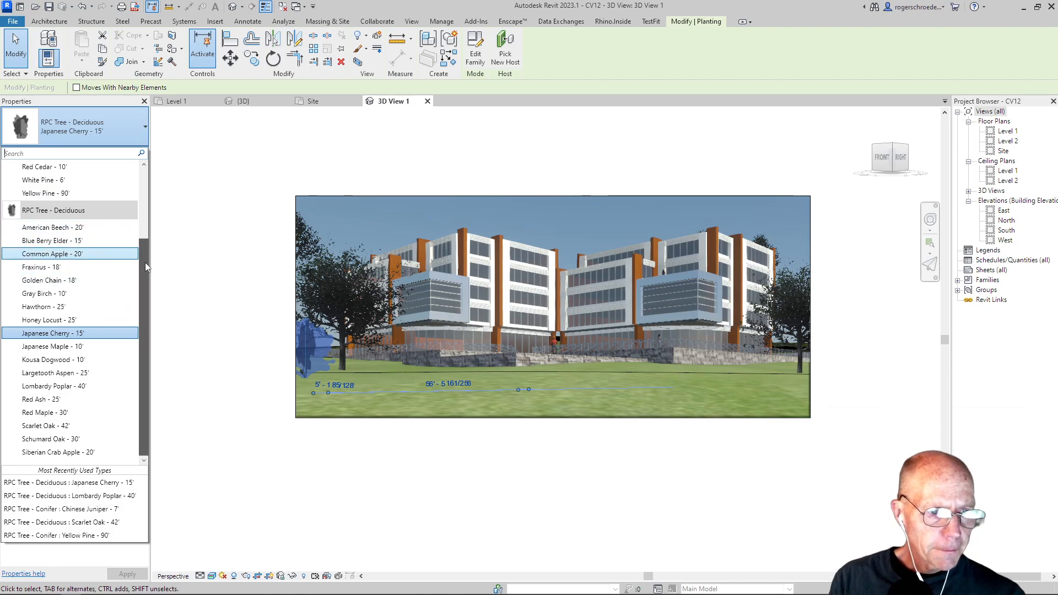
click(60, 387)
click(246, 360)
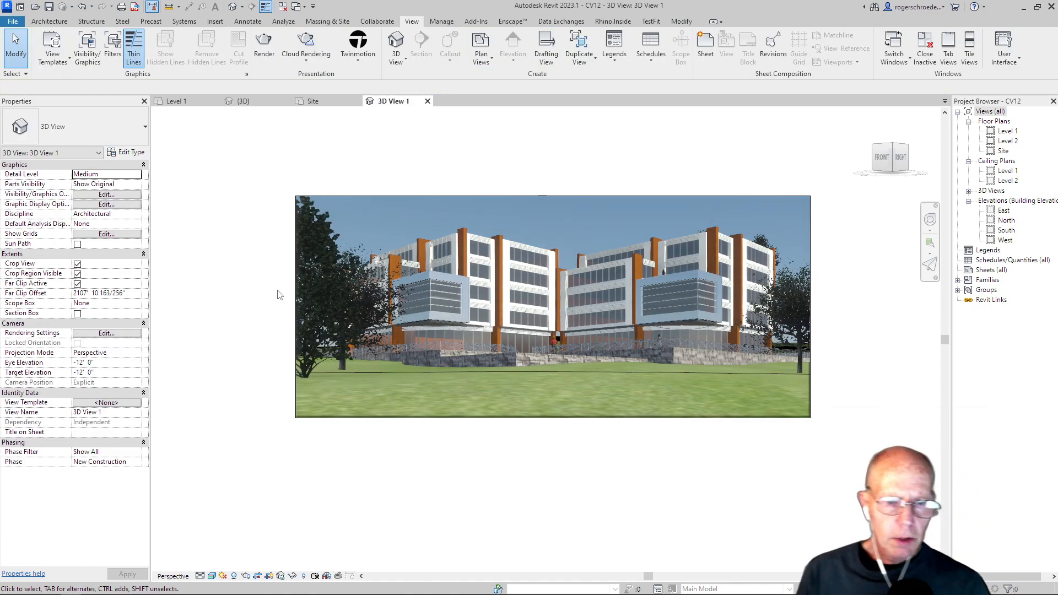
- Shift the remaining left-hand scarlet oak farther from the facade, moving it west in the Site plan, and return to 3D View 1
drag(342, 369, 317, 374)
click(323, 404)
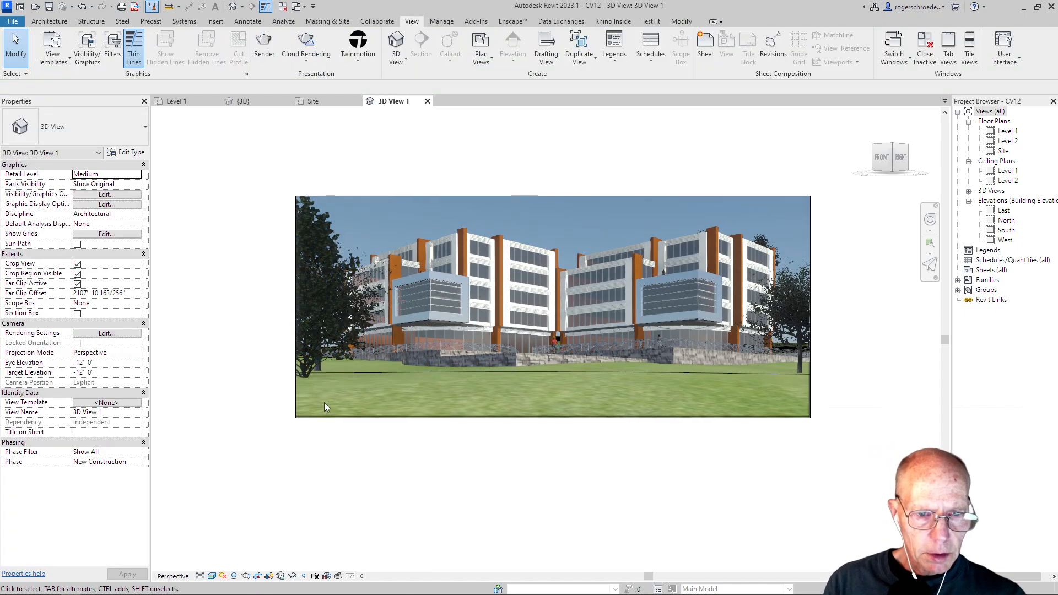
click(330, 102)
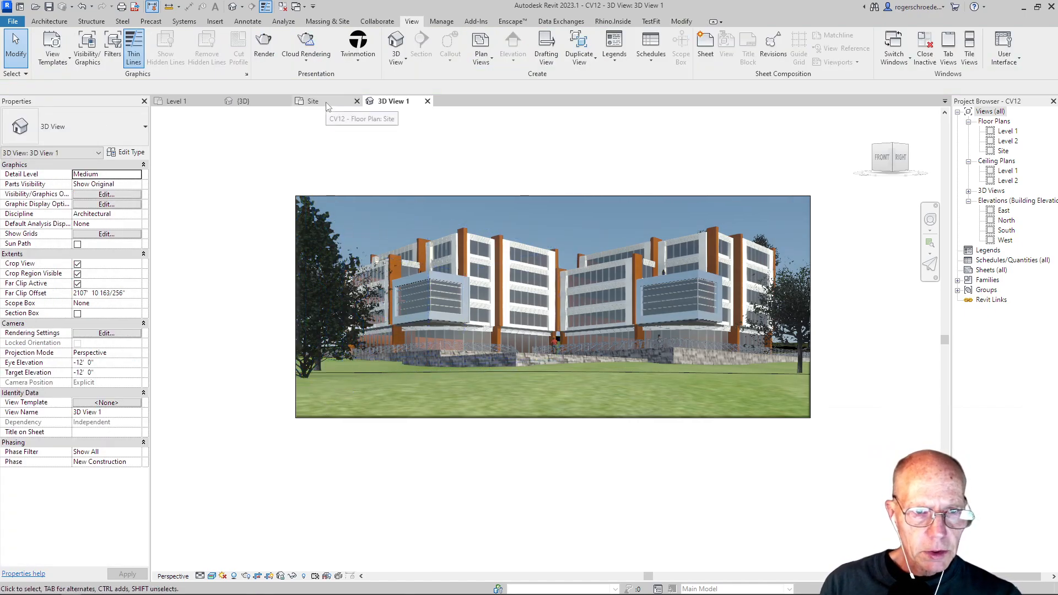
drag(519, 412, 485, 411)
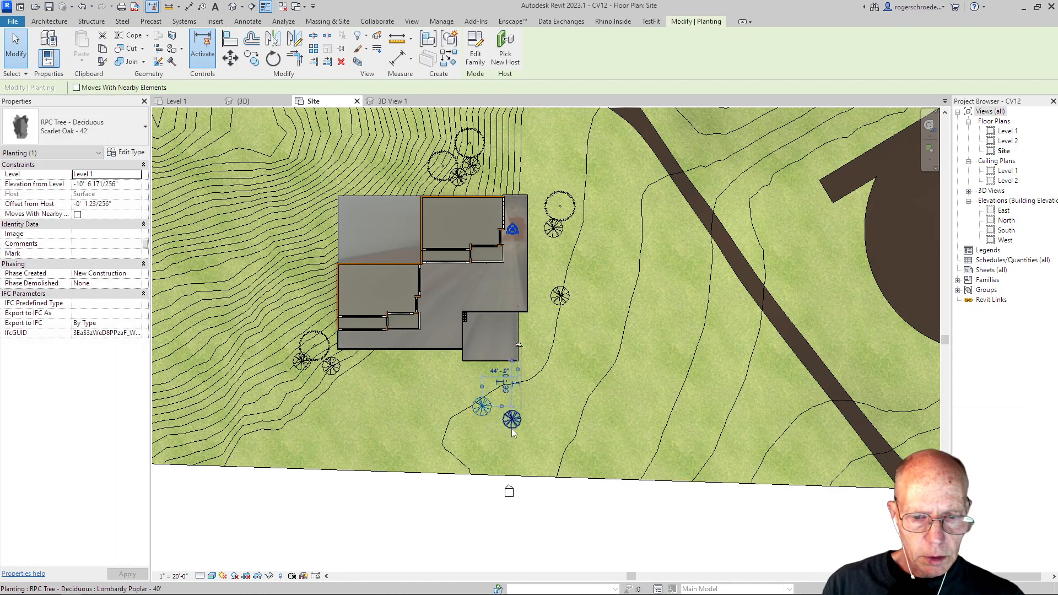
click(385, 104)
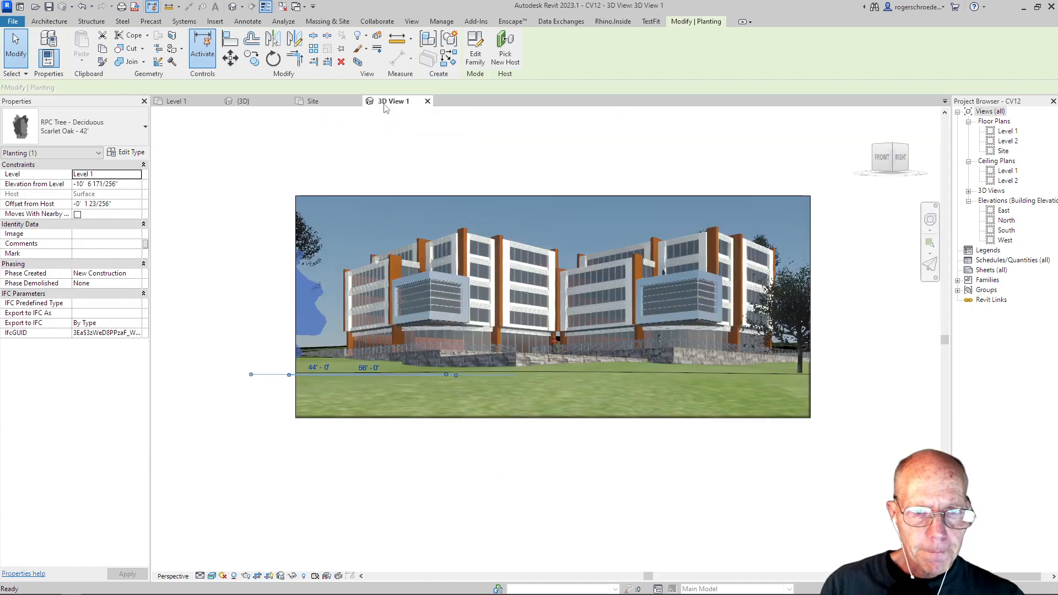
- Extend the perspective view's crop region outward on its left side
click(326, 195)
drag(296, 309, 249, 309)
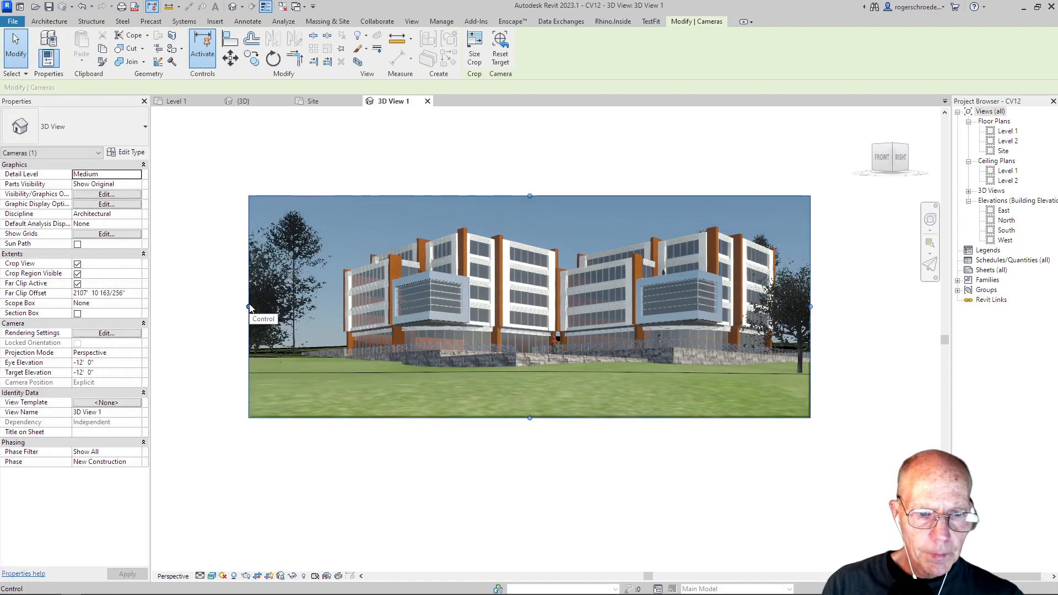
click(223, 264)
- Delete the left-hand yellow pine, and move the poplar outward and the scarlet oak inward along the image's left edge
click(299, 235)
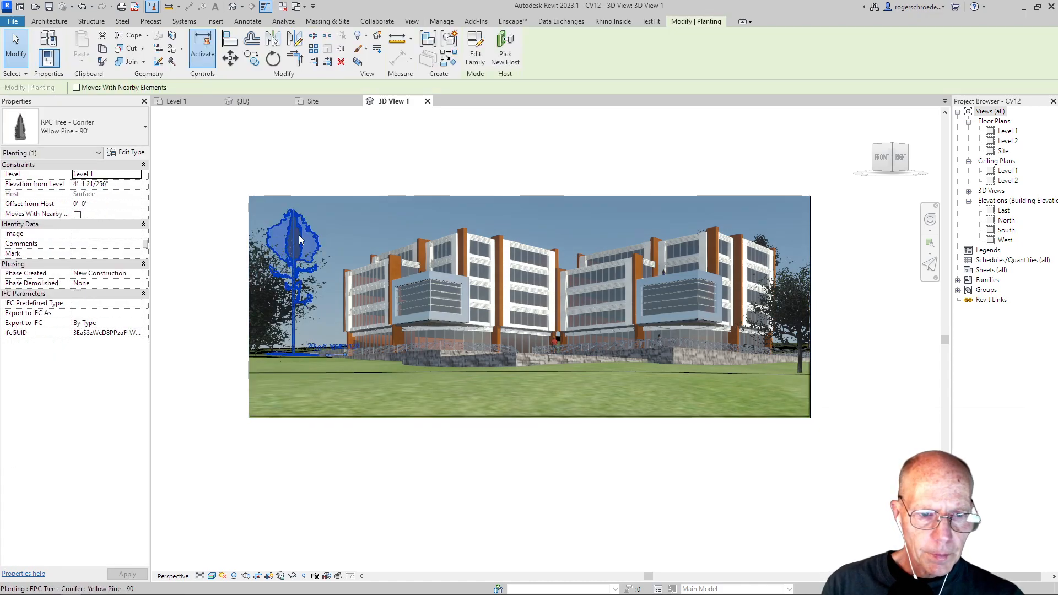
click(280, 286)
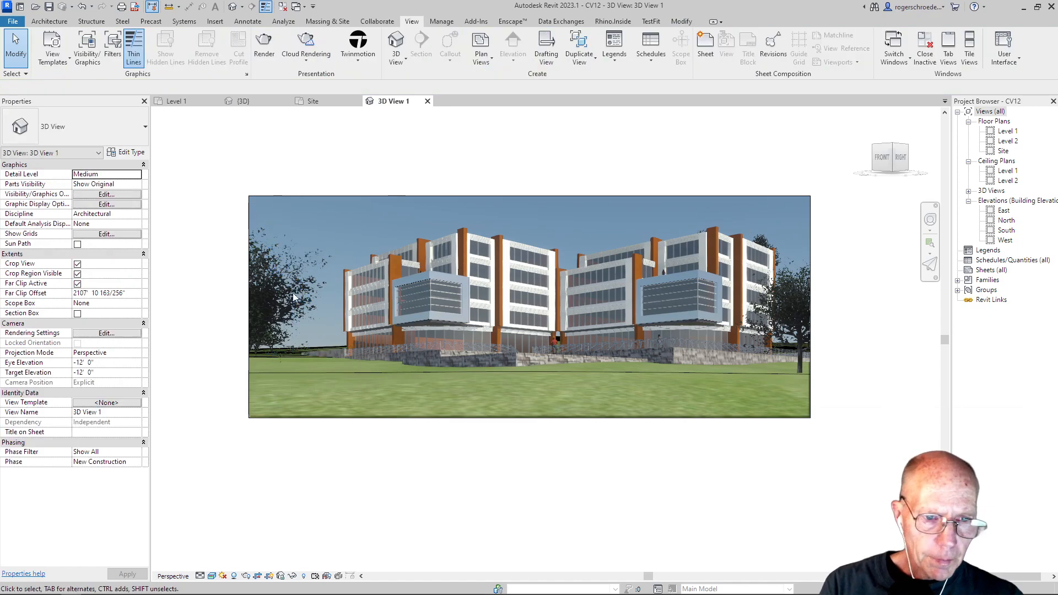
click(255, 296)
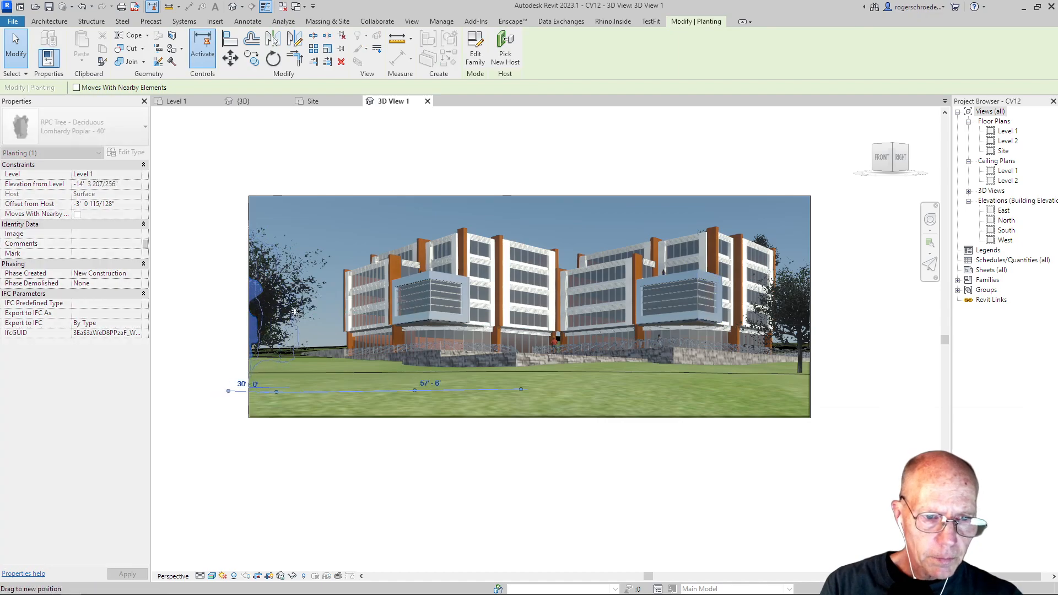
click(295, 312)
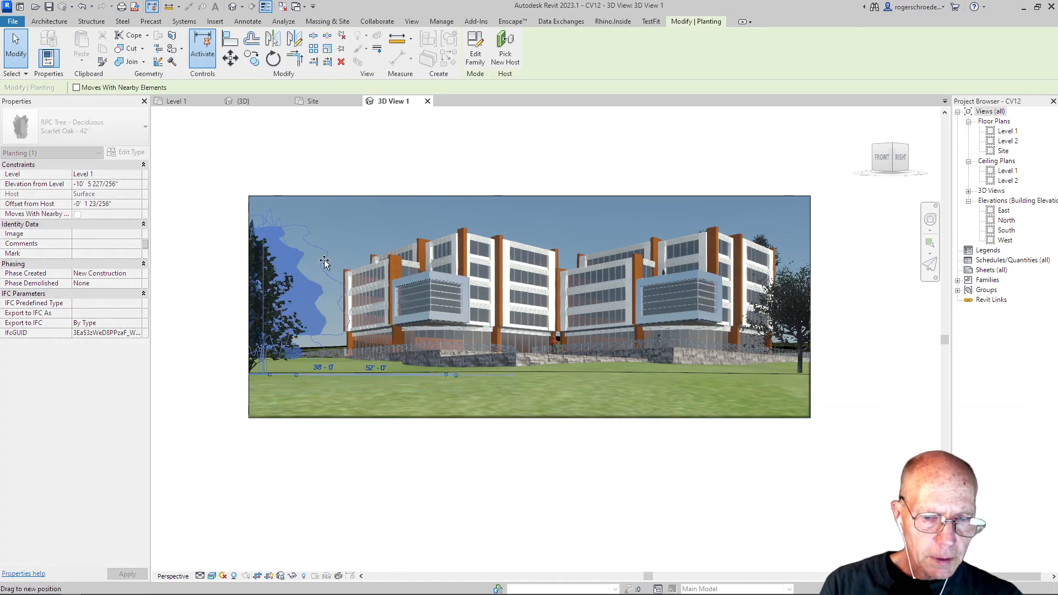
click(359, 171)
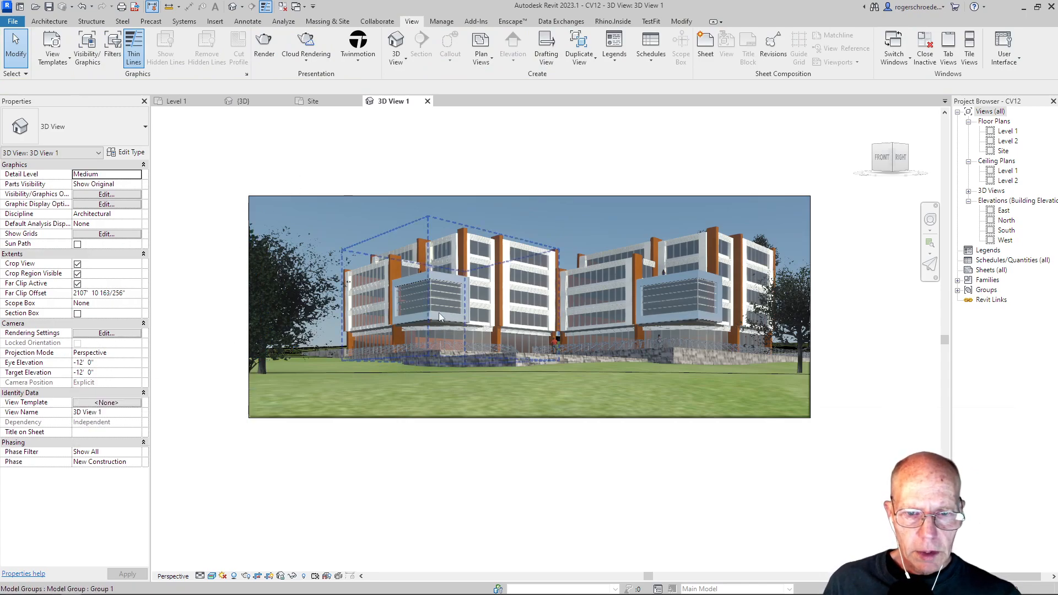
- Widen the crop region slightly on its right side and move the left-hand scarlet oak a little closer to the building
click(810, 266)
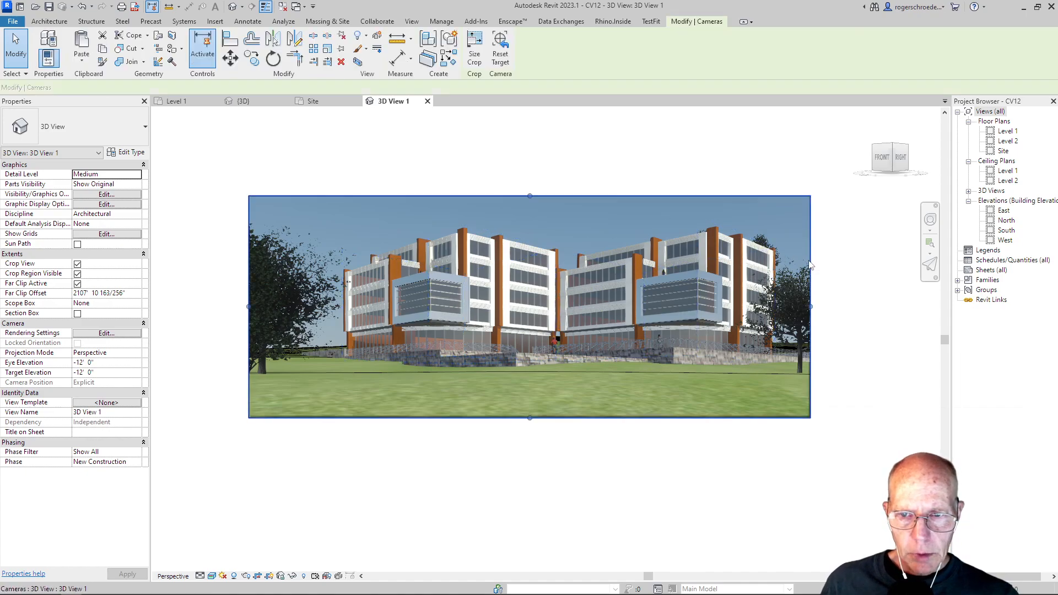
drag(813, 309, 818, 308)
key(Escape)
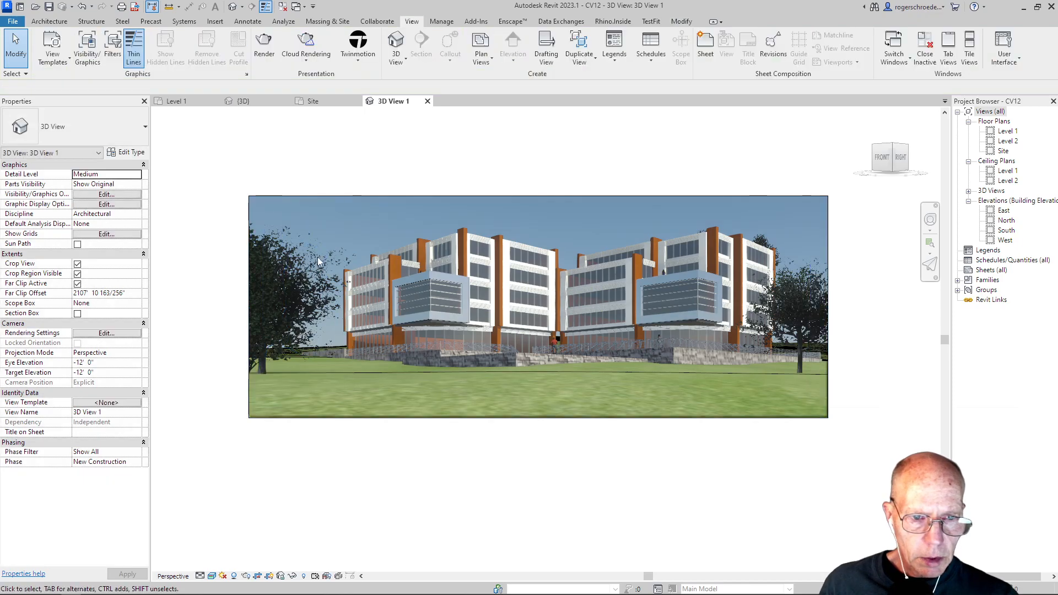
click(325, 264)
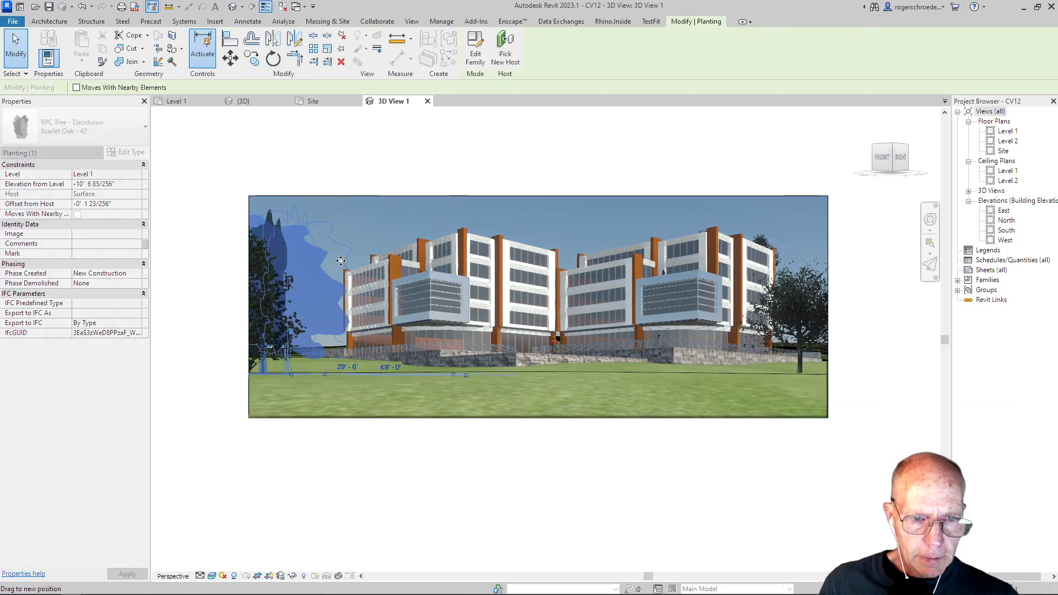
key(Escape)
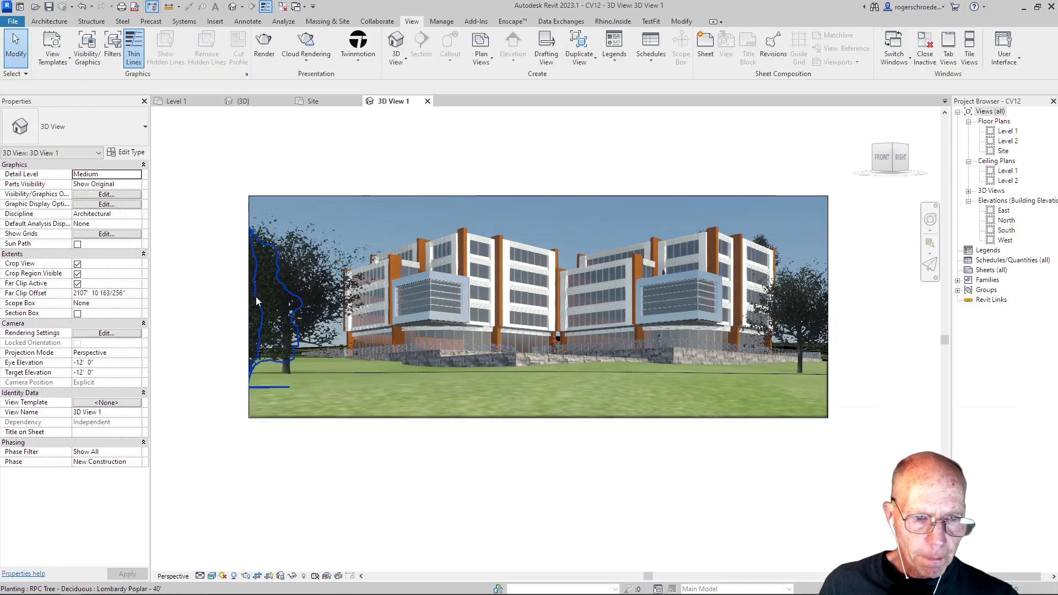
- Extend the perspective view's crop region upward to include more sky above the building
click(385, 196)
drag(539, 196, 539, 160)
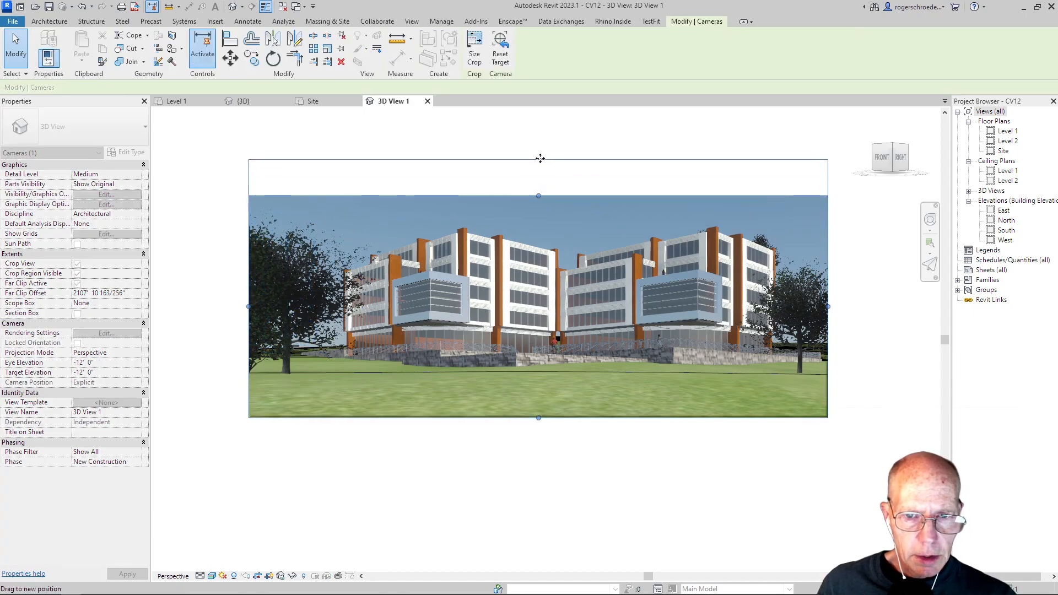
click(245, 255)
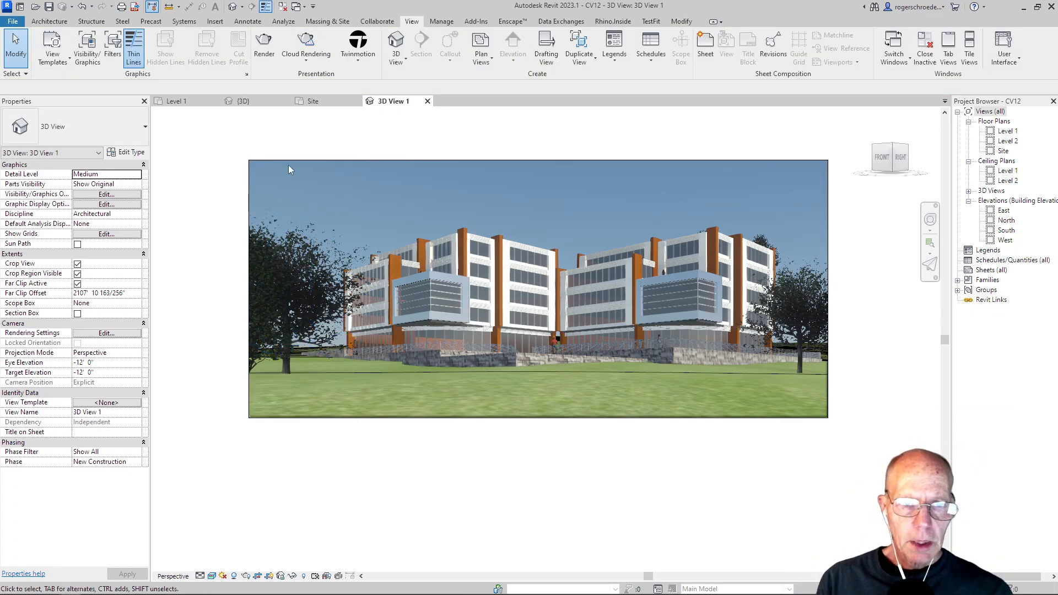
- Open the rendering settings for the perspective view and switch the sun's solar study to Still
click(265, 38)
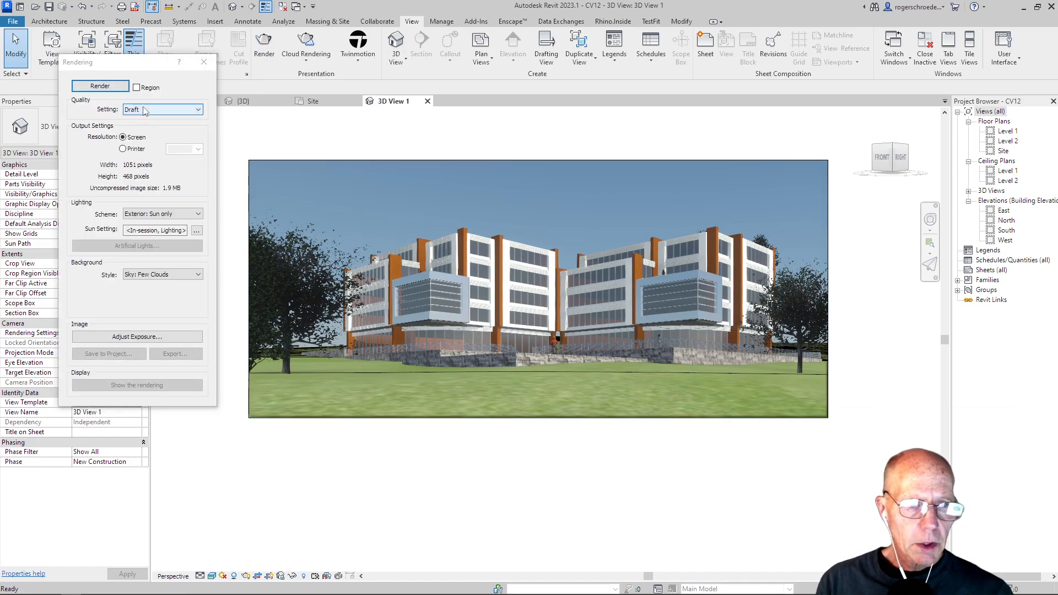
click(195, 231)
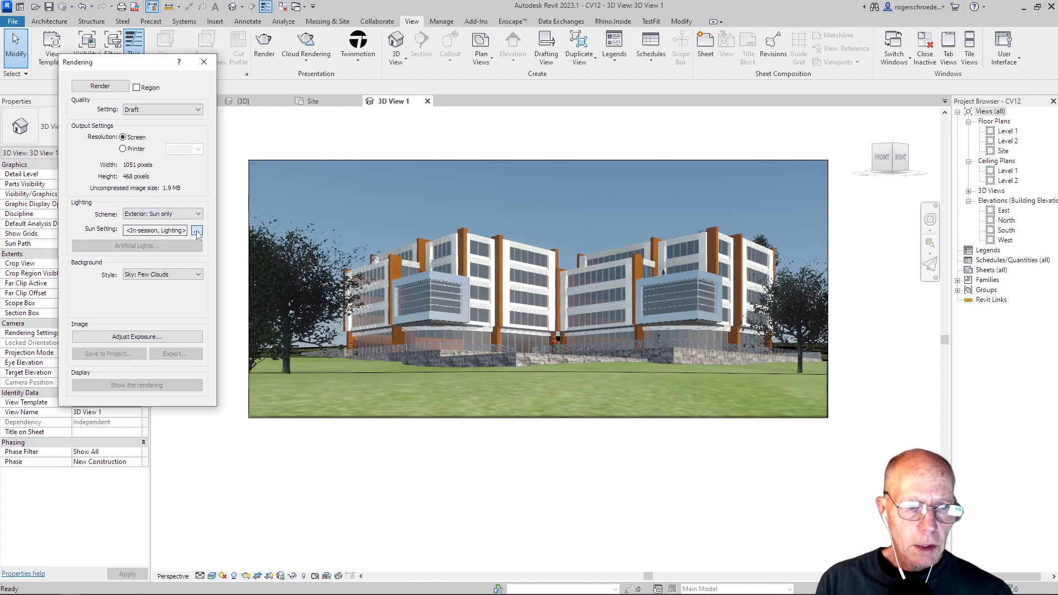
click(197, 231)
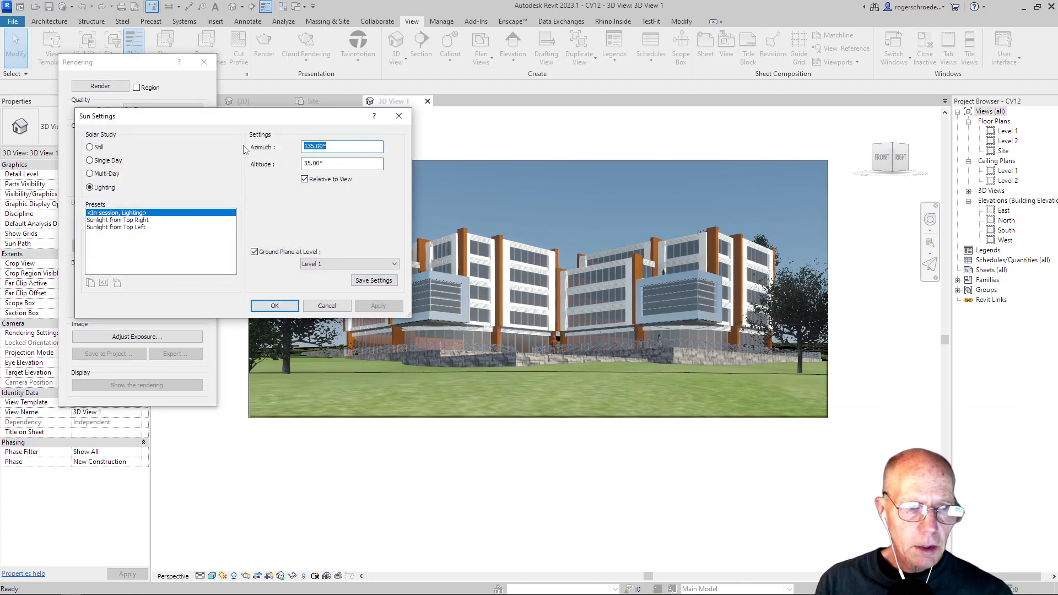
click(90, 147)
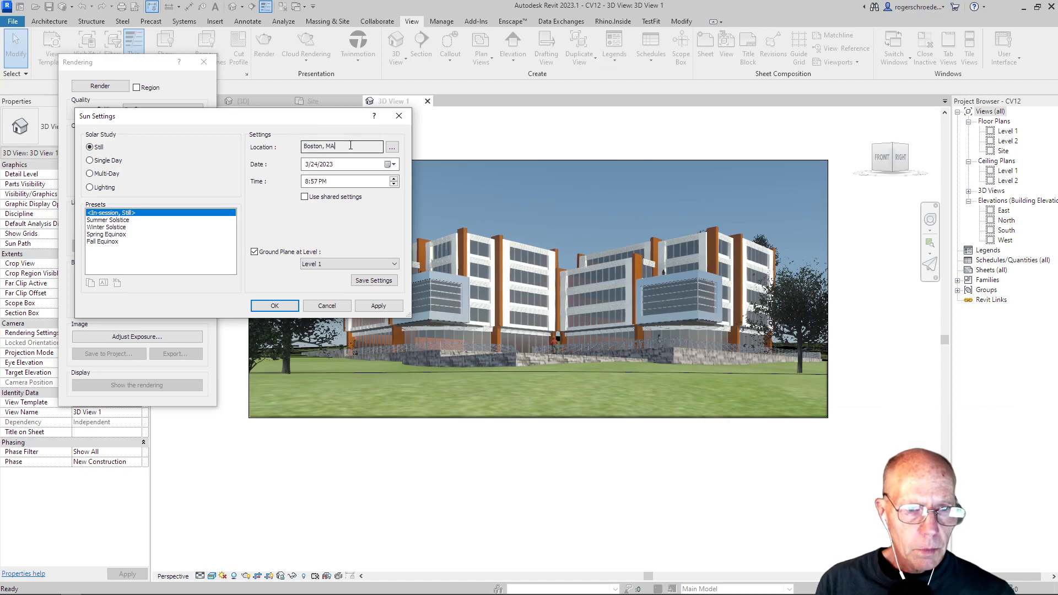
- Open the sun study's location settings and search the internet mapping service for the project address Alfred, NY
click(392, 147)
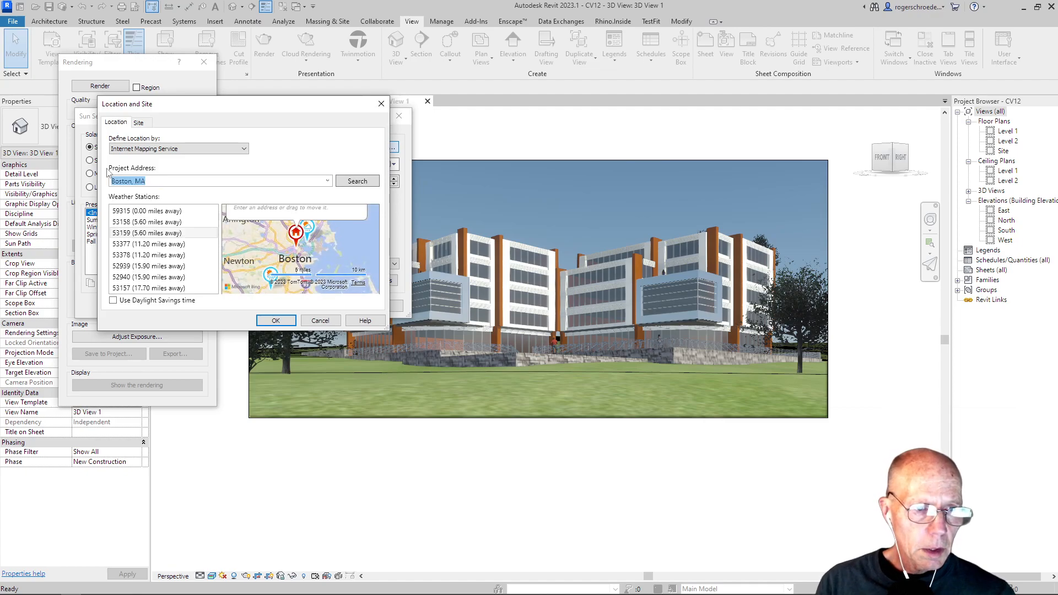
text(Alfred, NY)
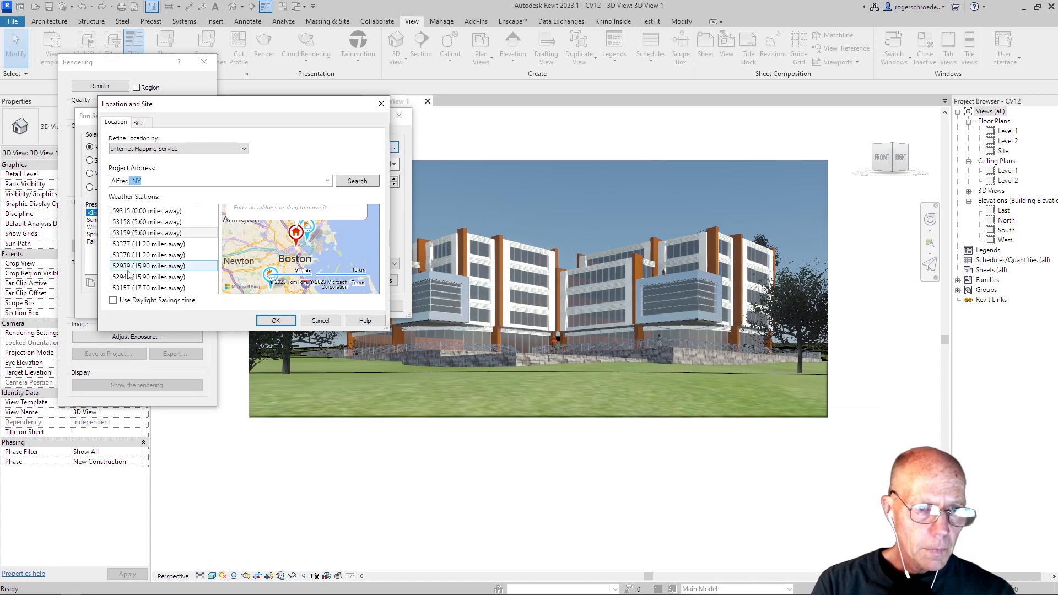
click(374, 181)
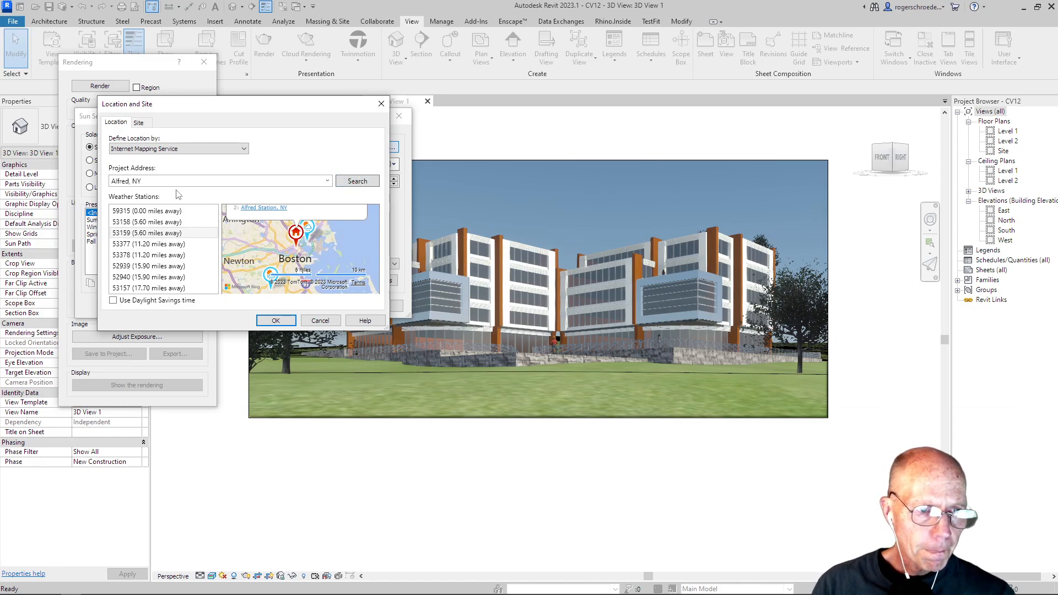
double_click(152, 180)
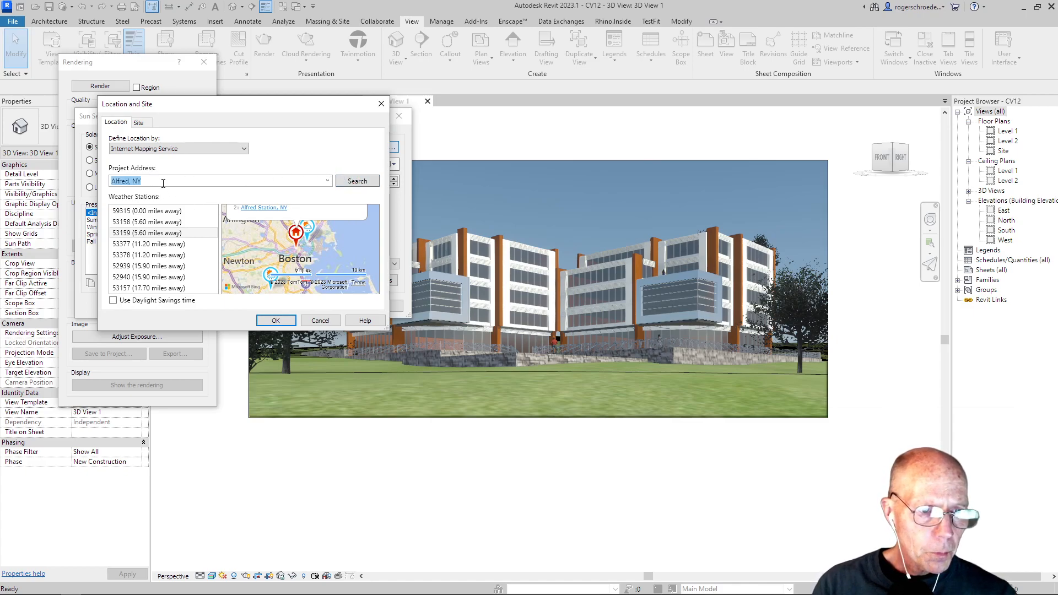
click(140, 123)
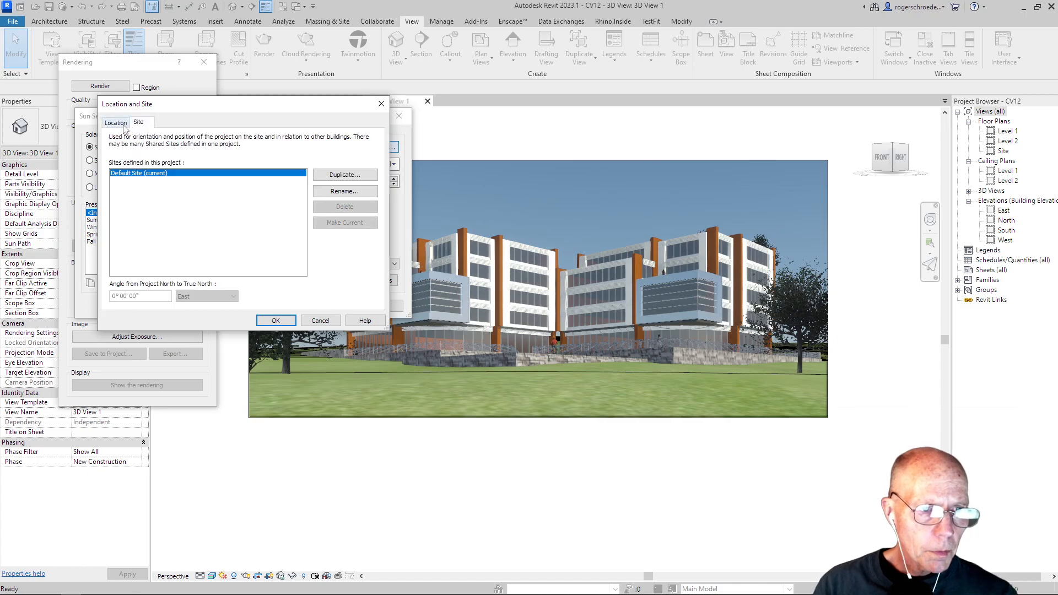
click(125, 125)
double_click(151, 181)
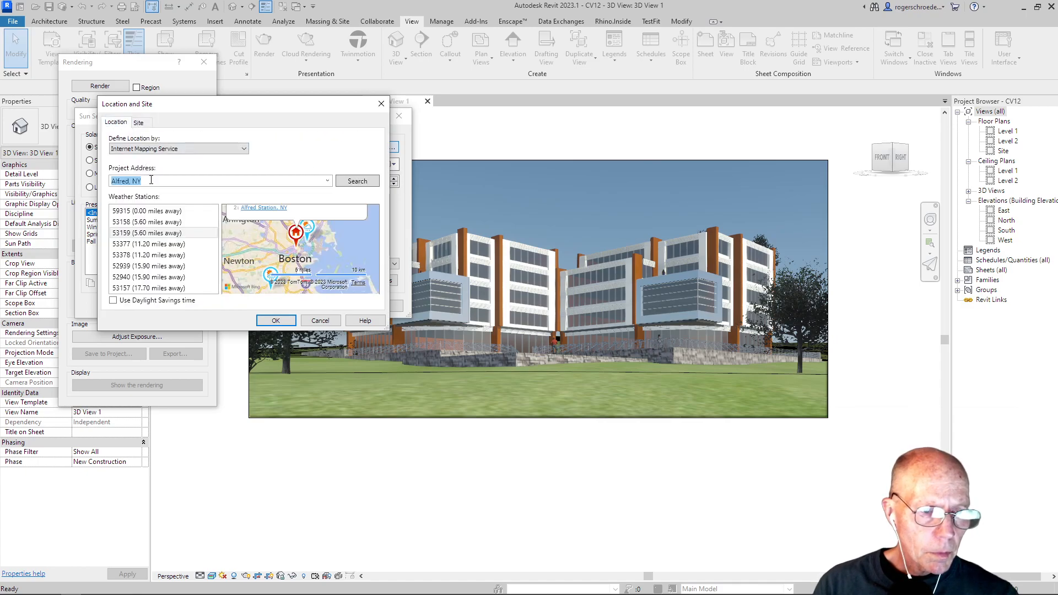
- Choose Alfred Station, NY as the project address and continue with the entered address
click(327, 181)
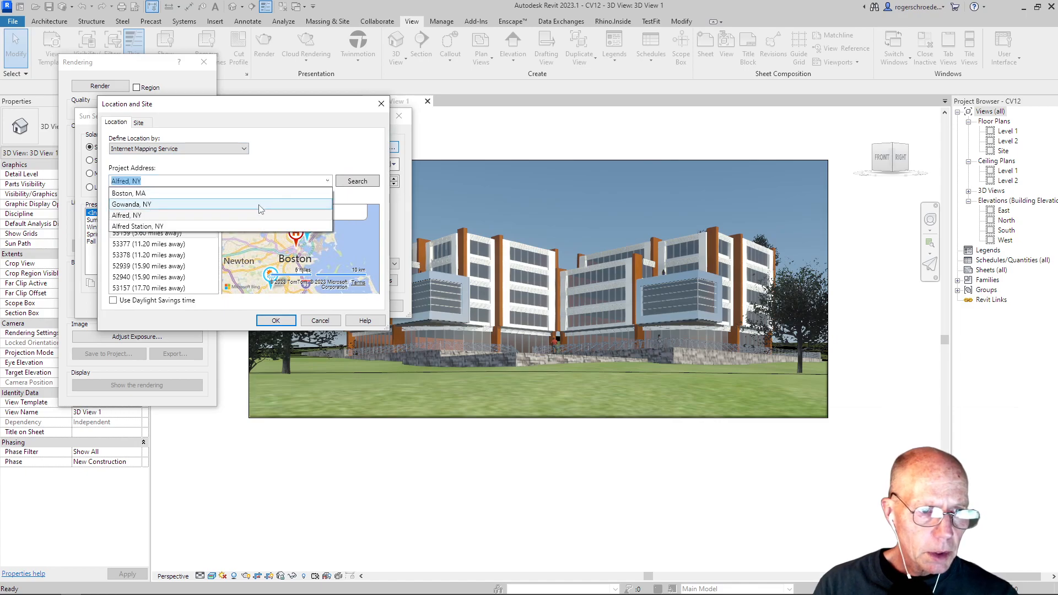
click(213, 226)
click(276, 321)
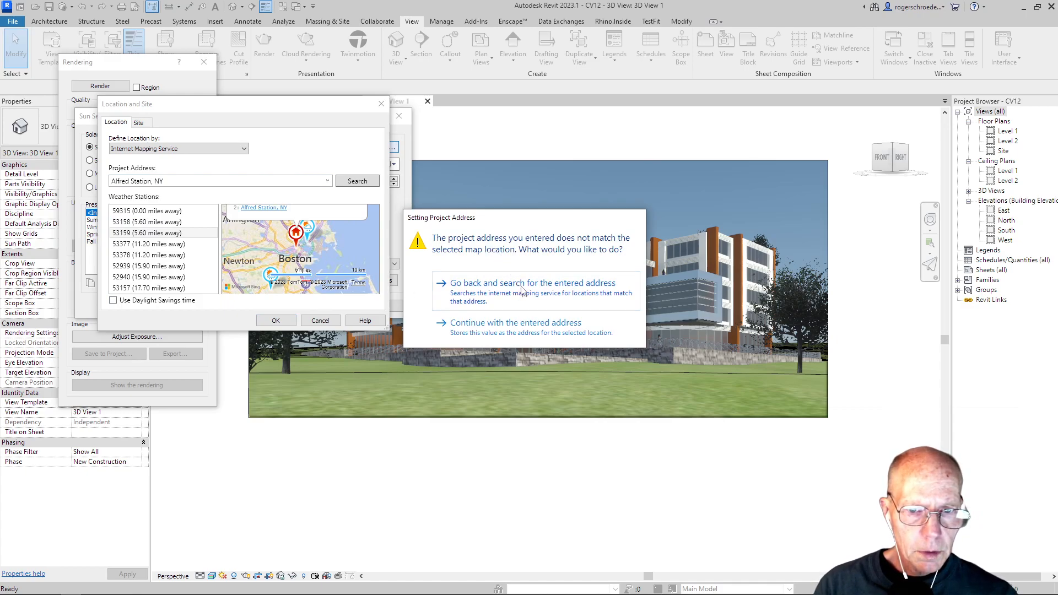
click(536, 326)
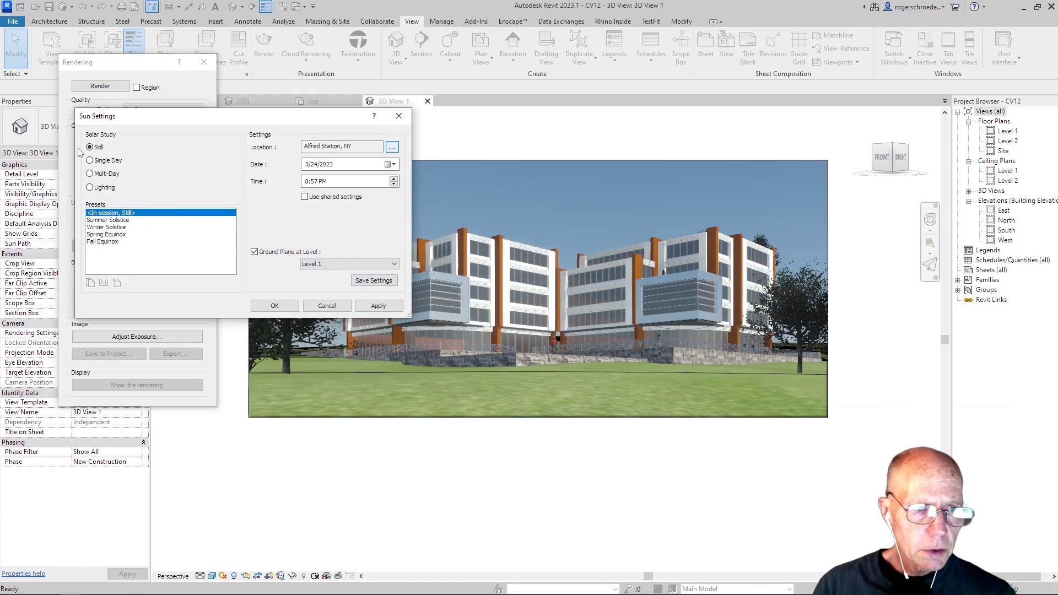
- Set the sun study to 7/24/2023 at 8:57 AM and render the perspective view at Draft quality
click(310, 167)
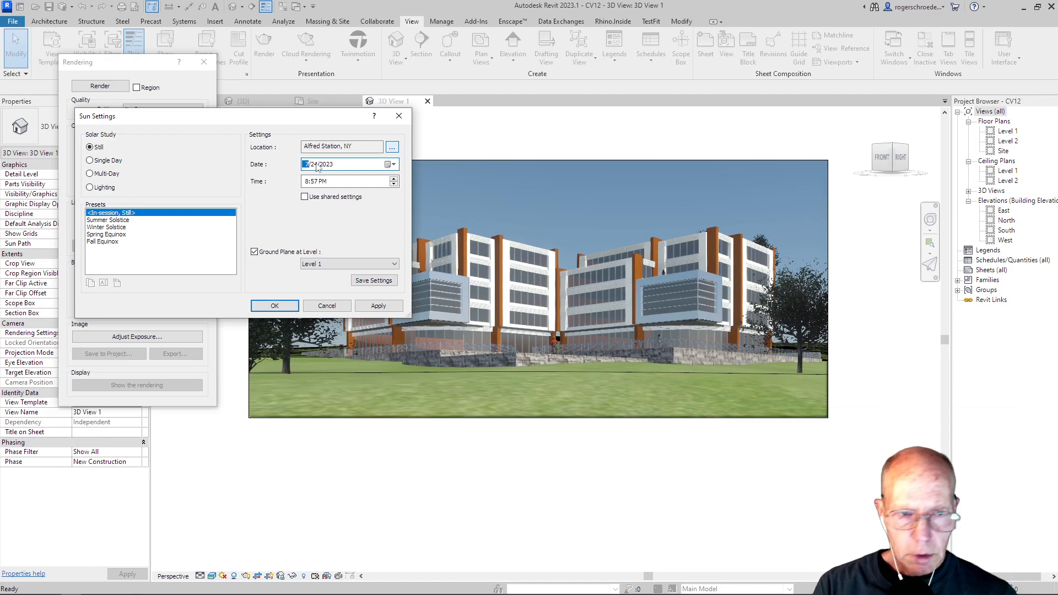
click(307, 182)
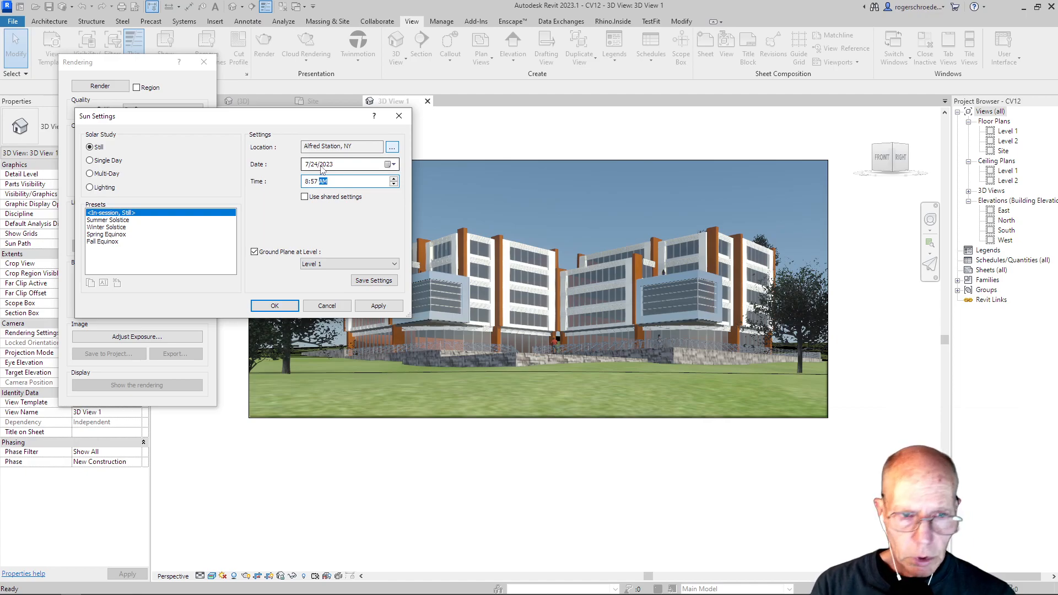
click(385, 306)
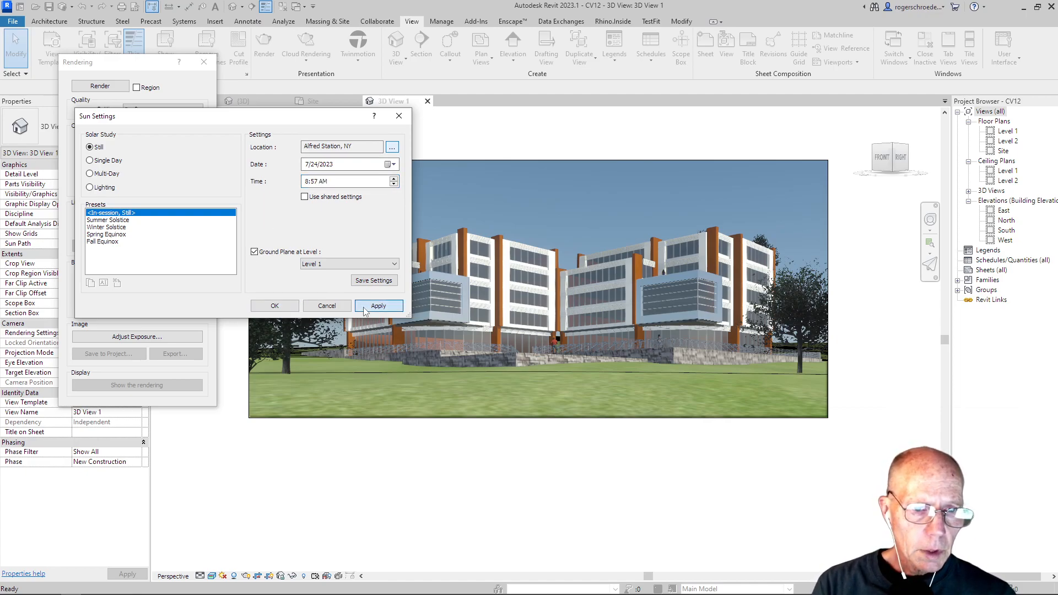
click(275, 306)
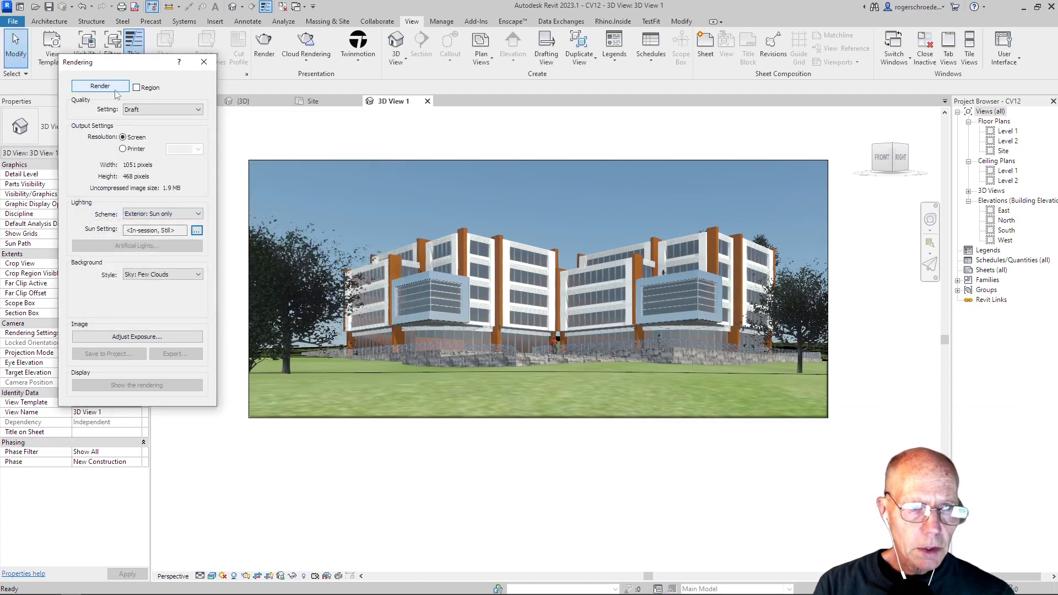
click(112, 87)
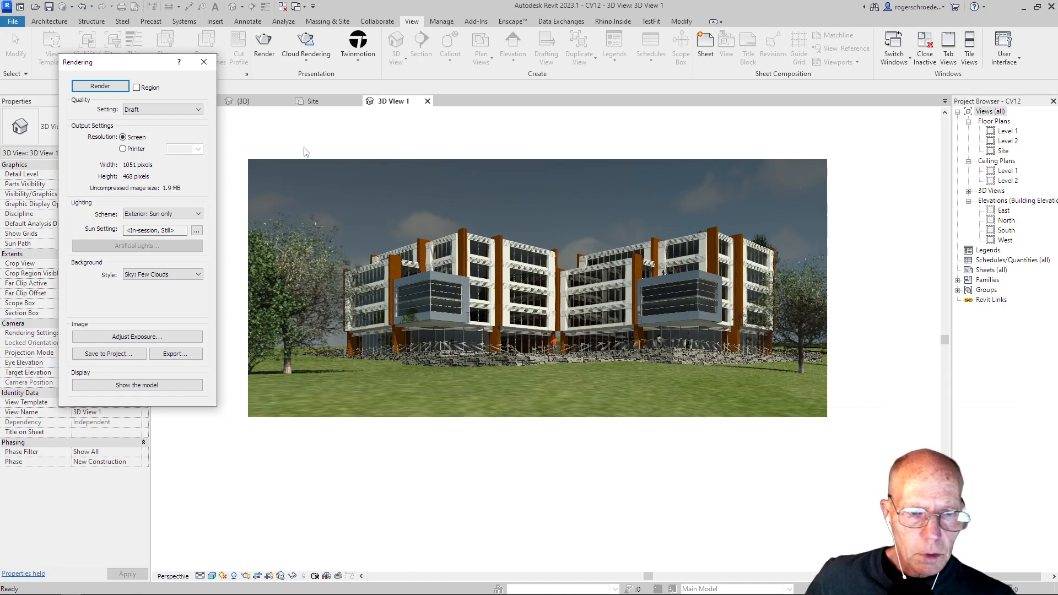
- Set the render quality to Medium and the output resolution to Printer at 300 DPI
click(142, 110)
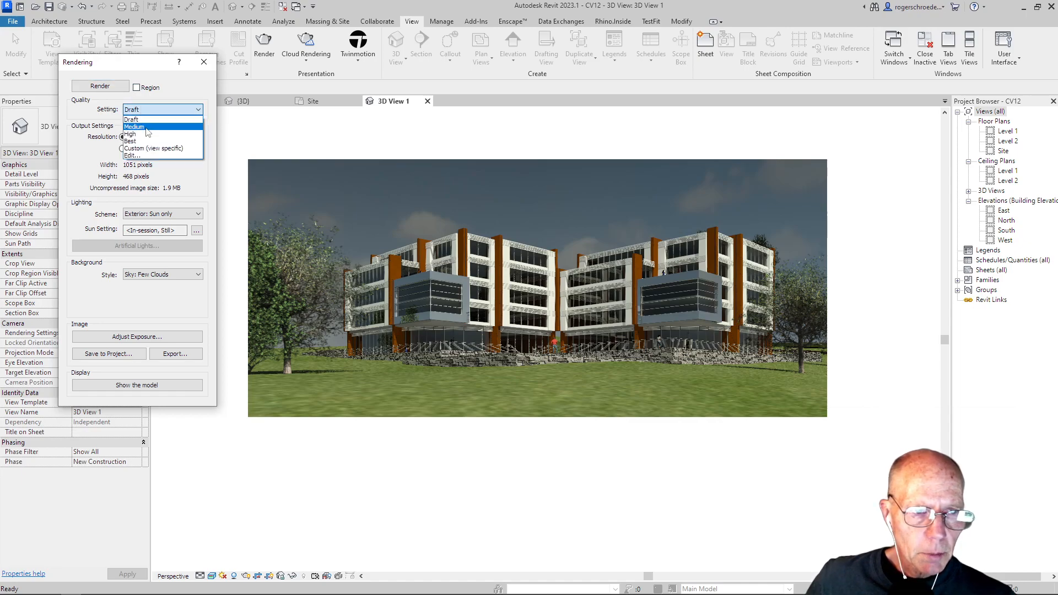
click(144, 127)
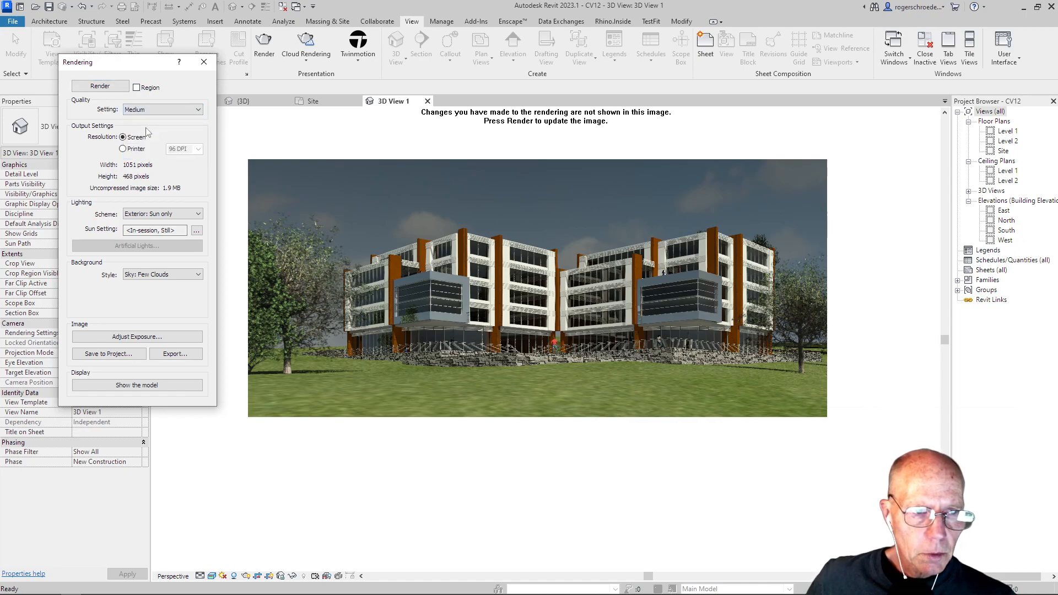
click(122, 150)
click(192, 150)
click(195, 150)
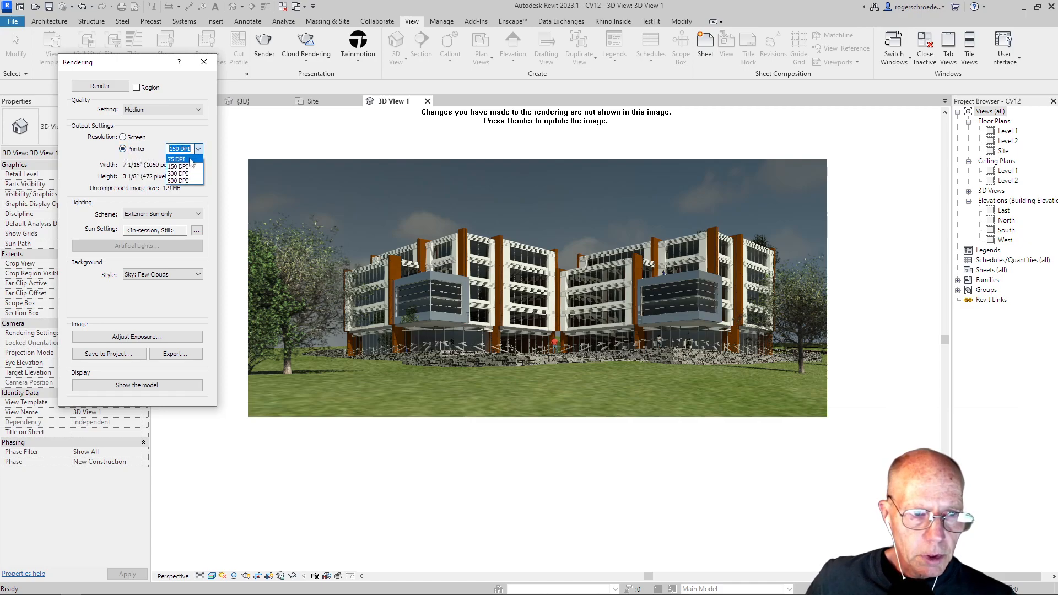
click(179, 174)
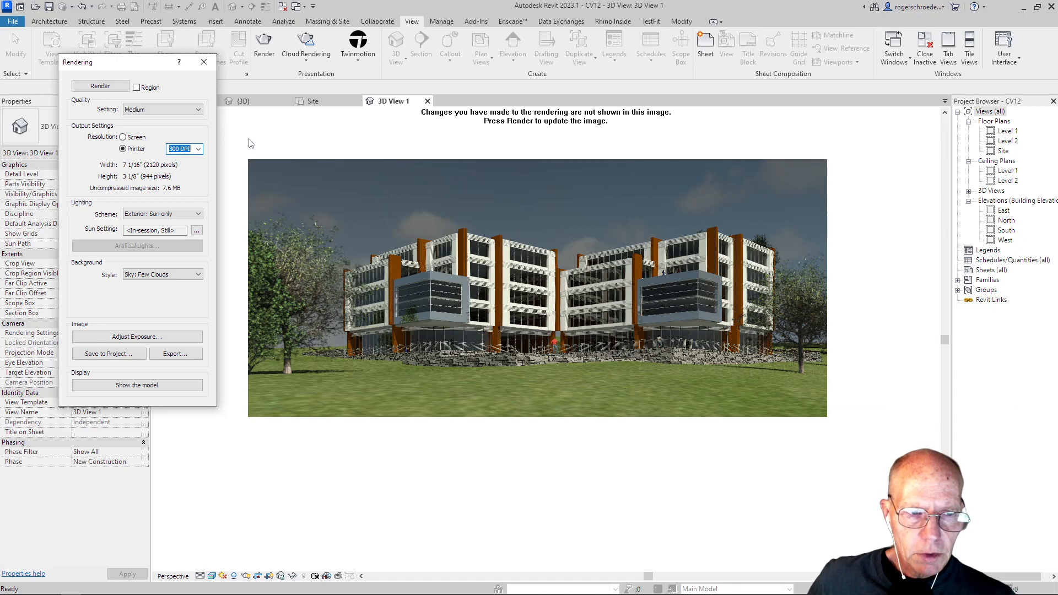
- Try the 600 DPI printer resolution and switch back to 300 DPI
click(198, 149)
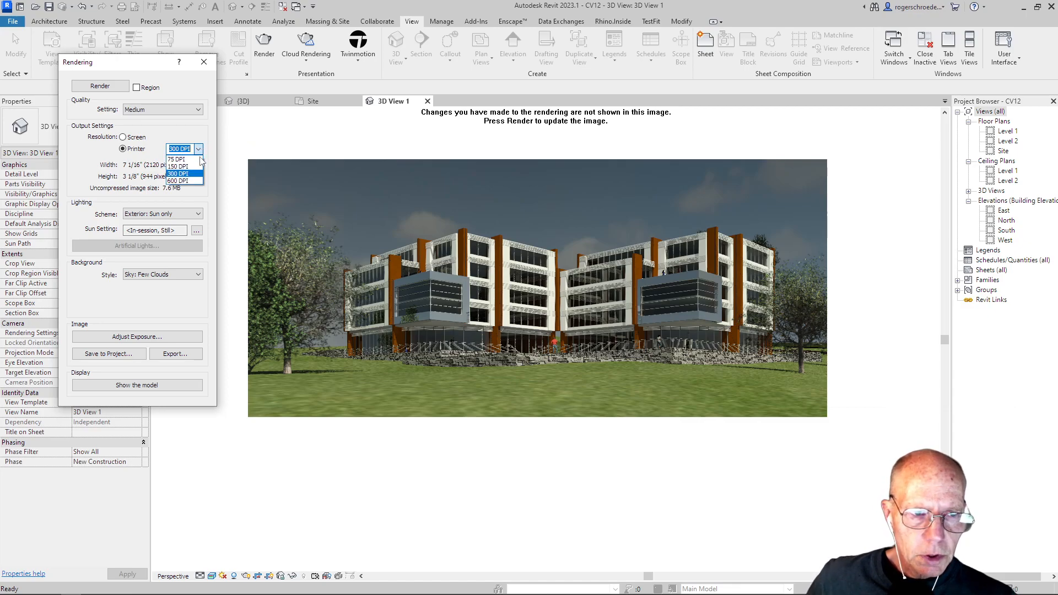
click(195, 180)
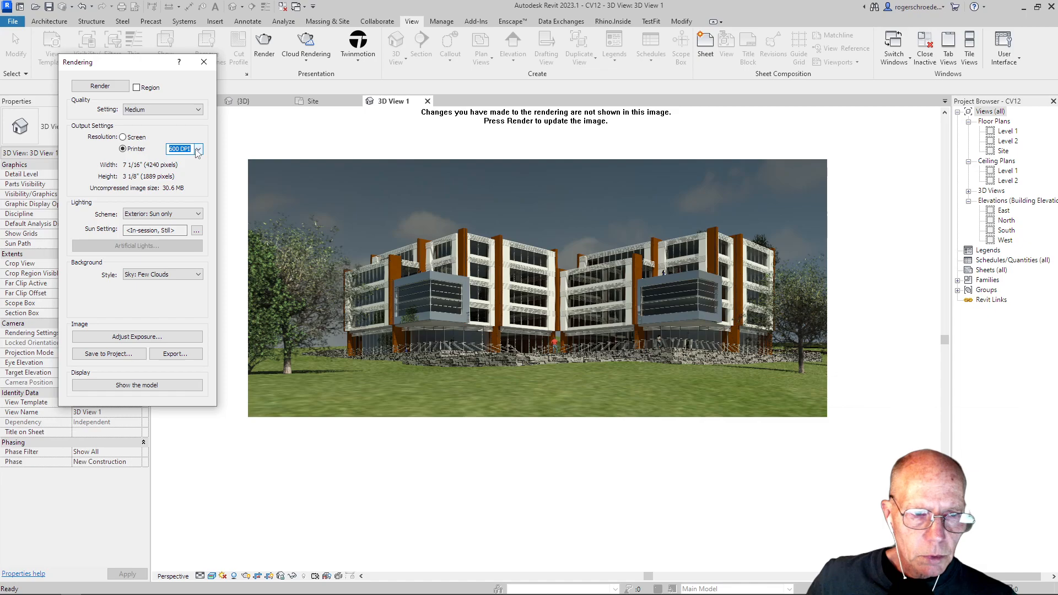
click(198, 149)
click(197, 174)
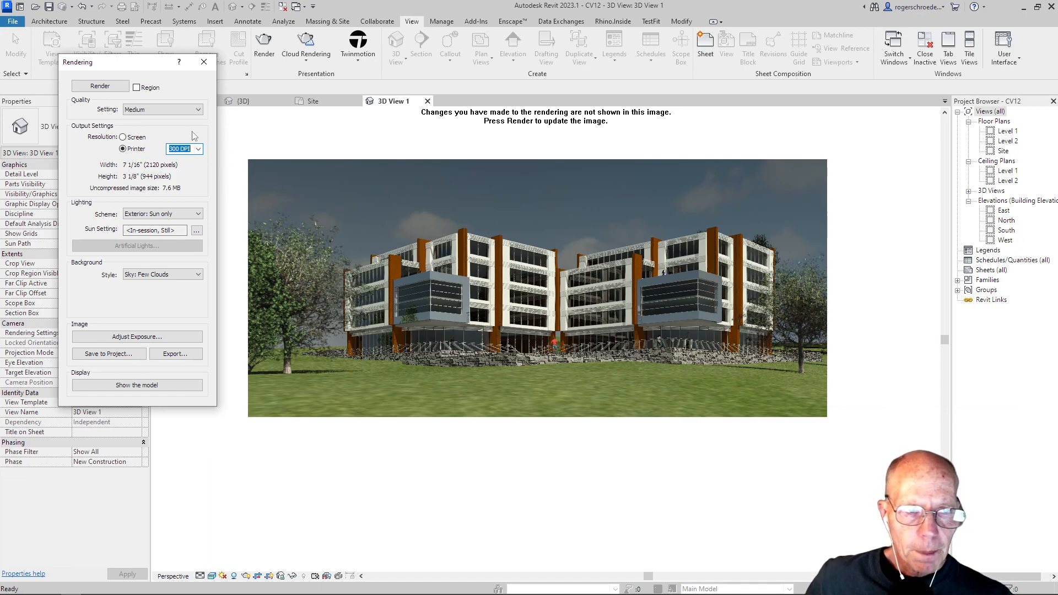
- Render the perspective view with the current settings and save the image to the project as Render 1
click(118, 88)
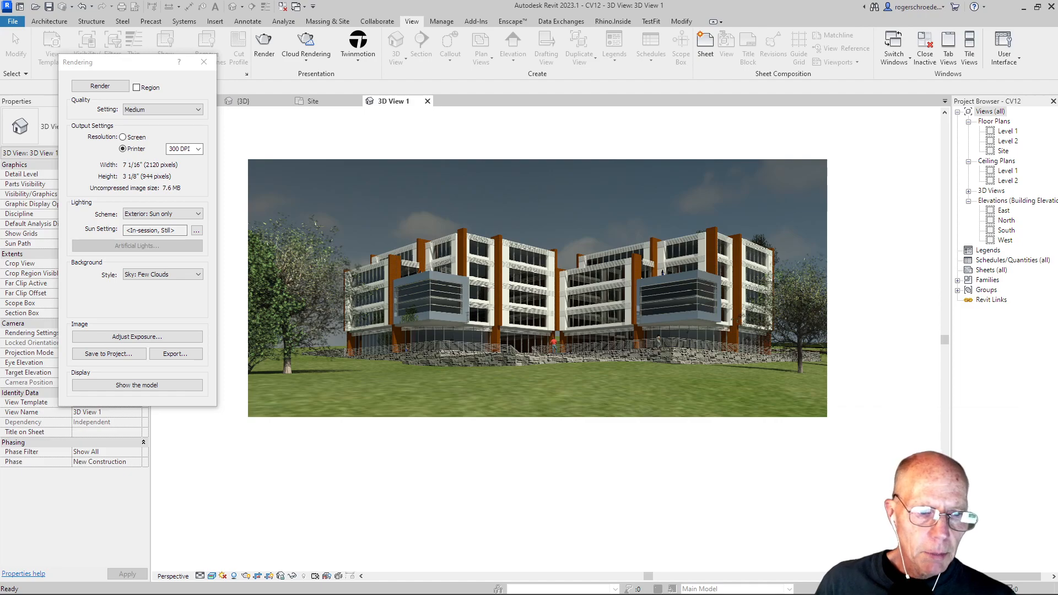
click(119, 353)
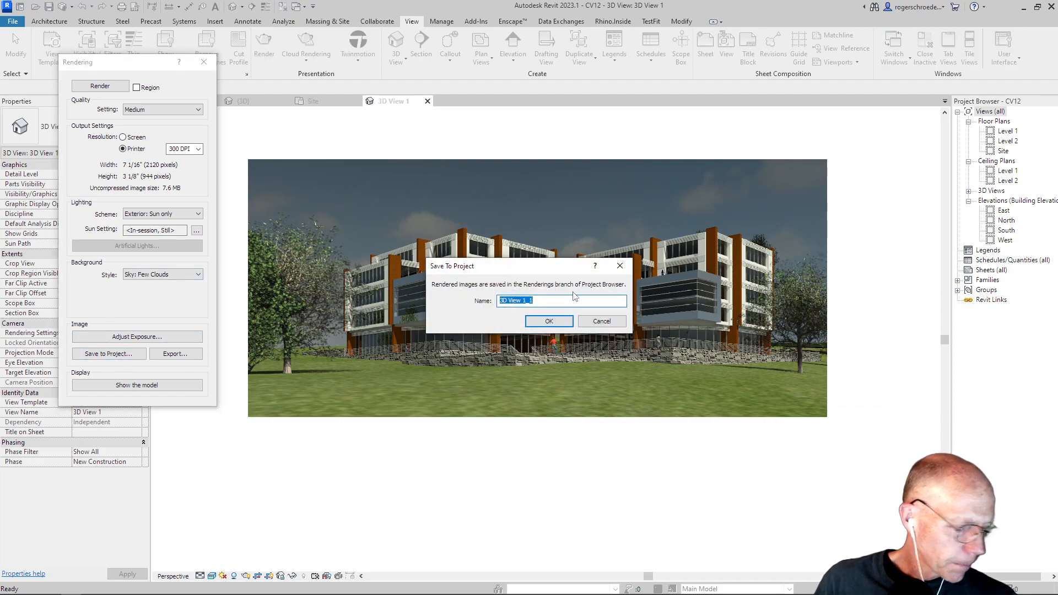
text(Render 1)
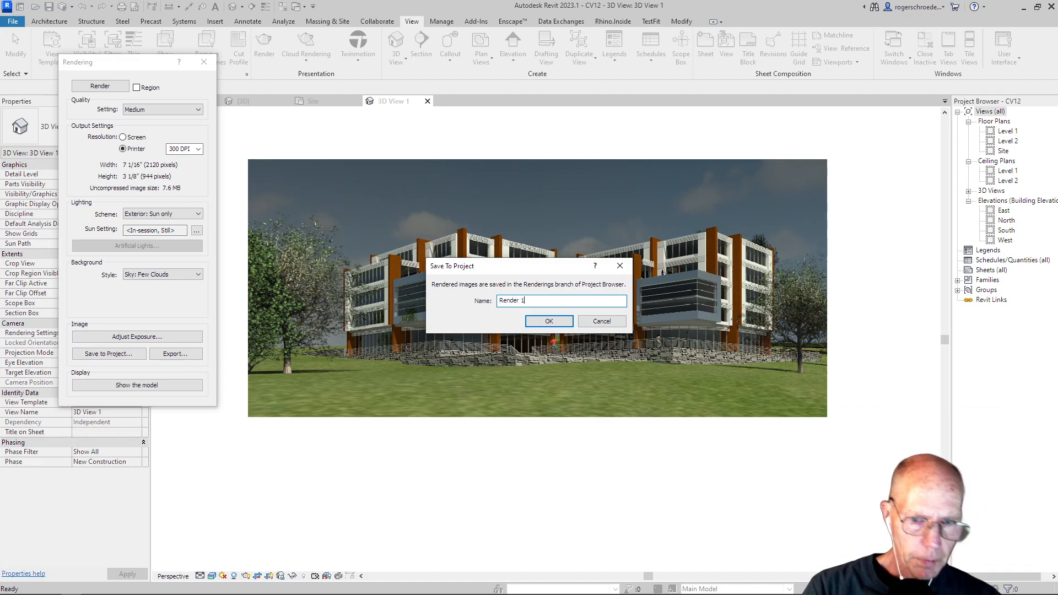
click(549, 322)
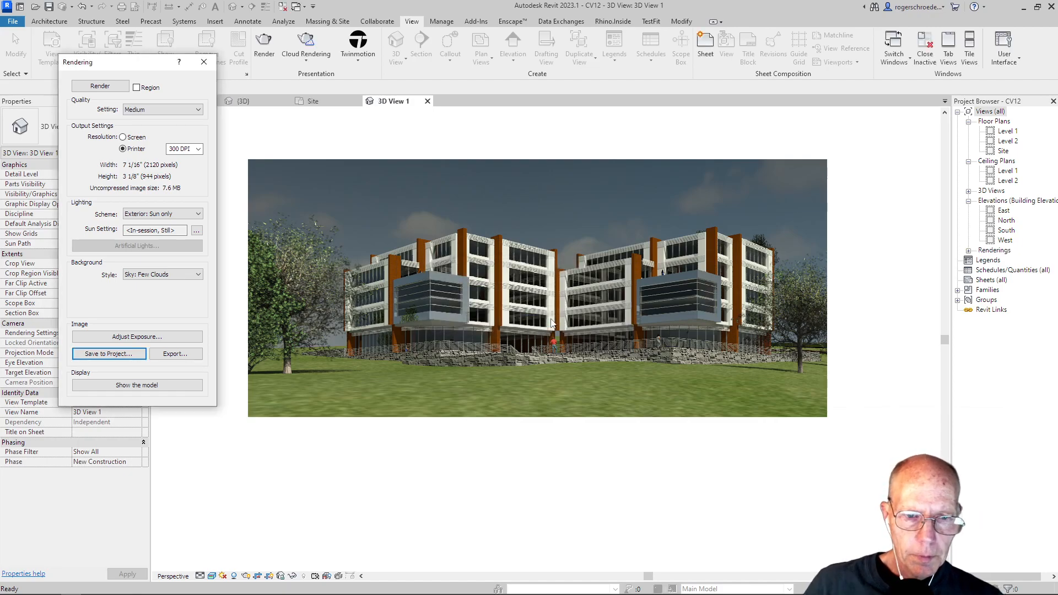